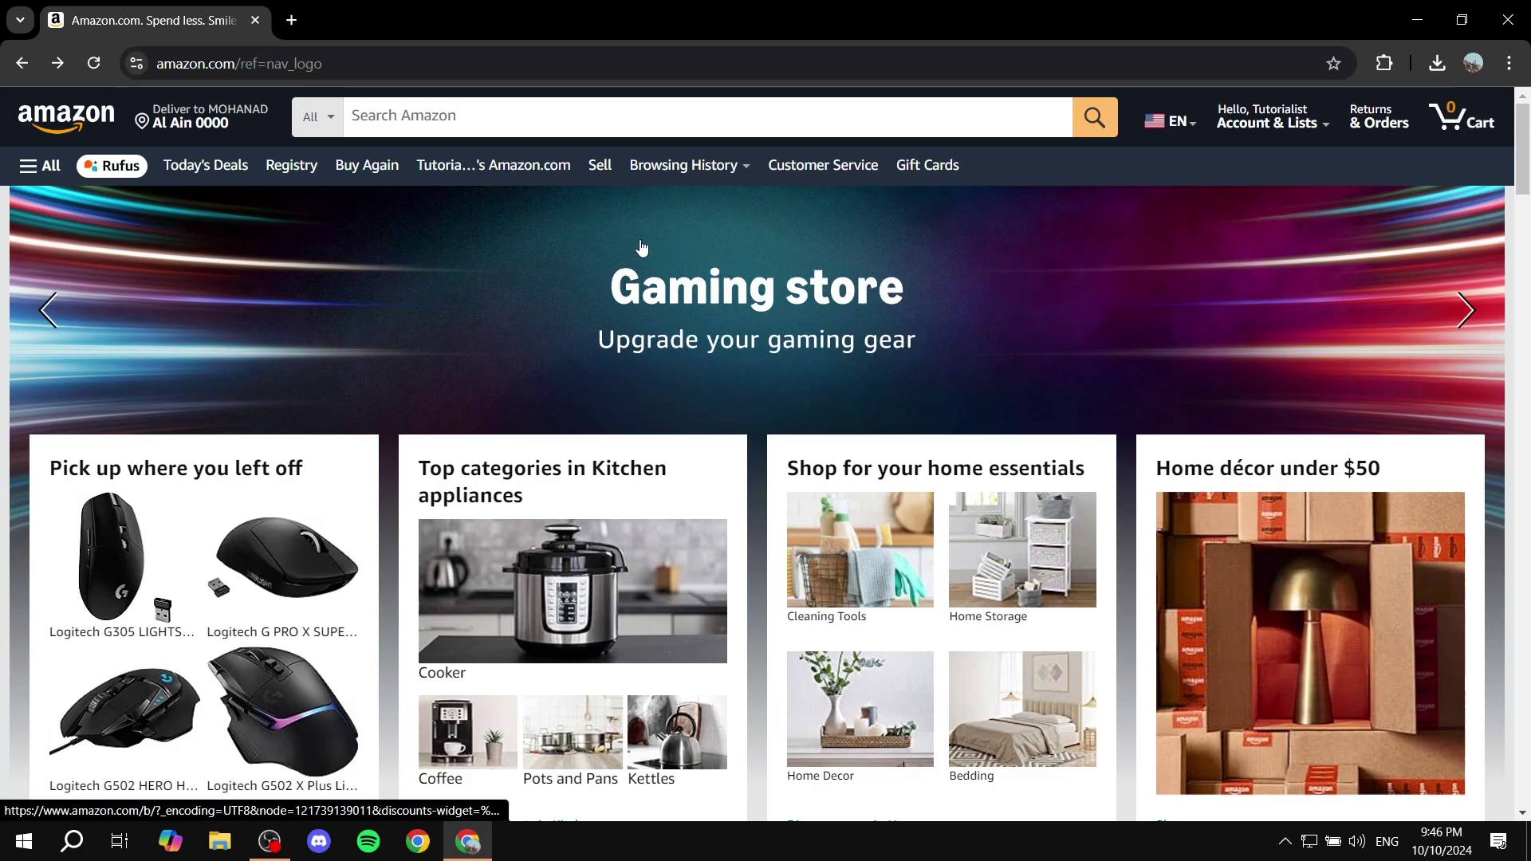
Search for 'wireless mouse' and add the Amazon Basics 2.4 GHz, WisFox and TECKNET mice to the cart.
click(644, 111)
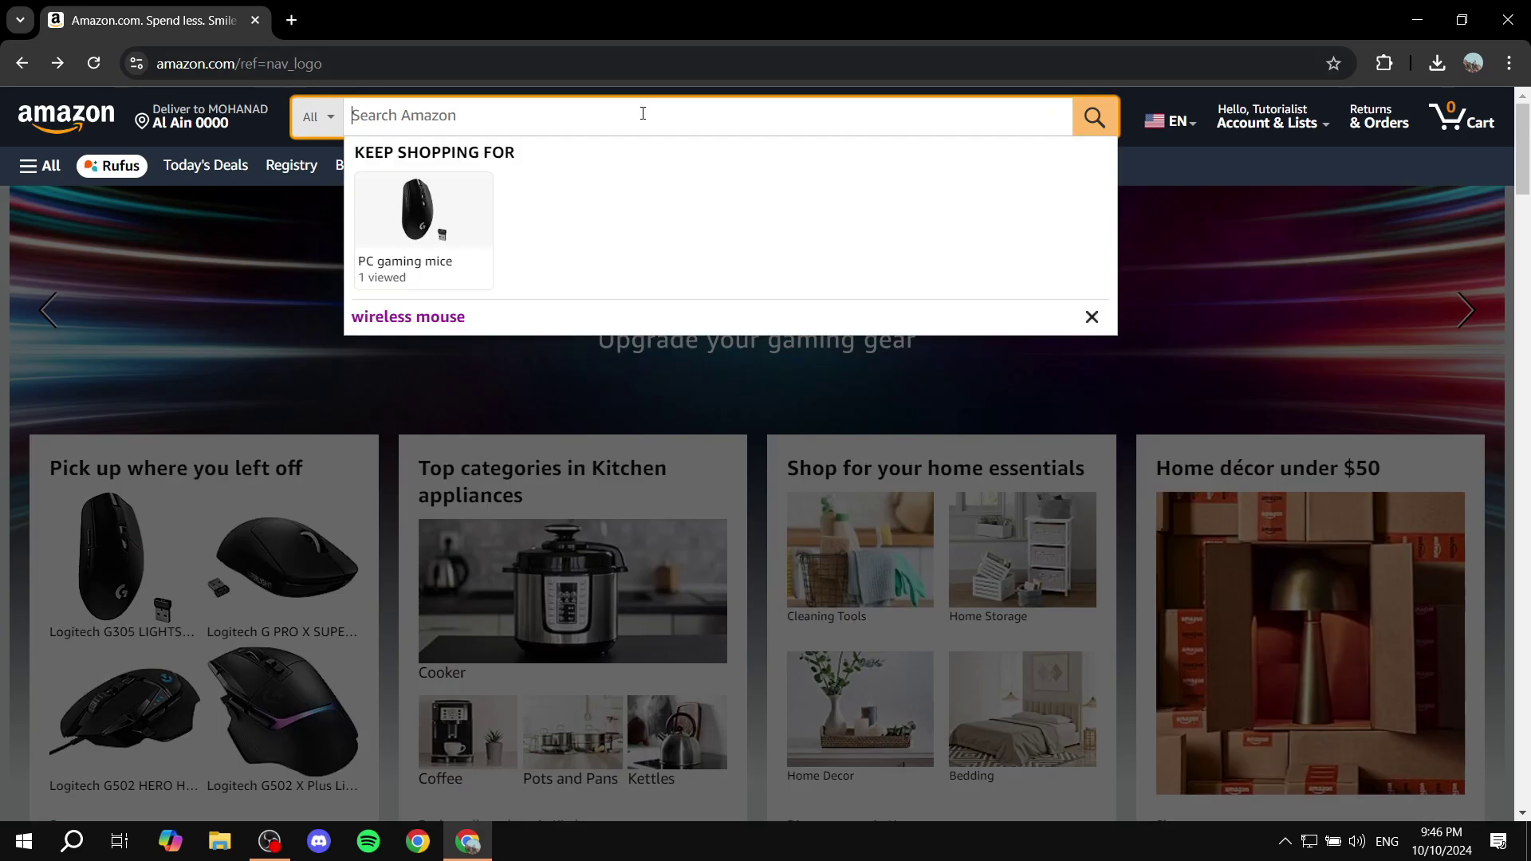
click(454, 316)
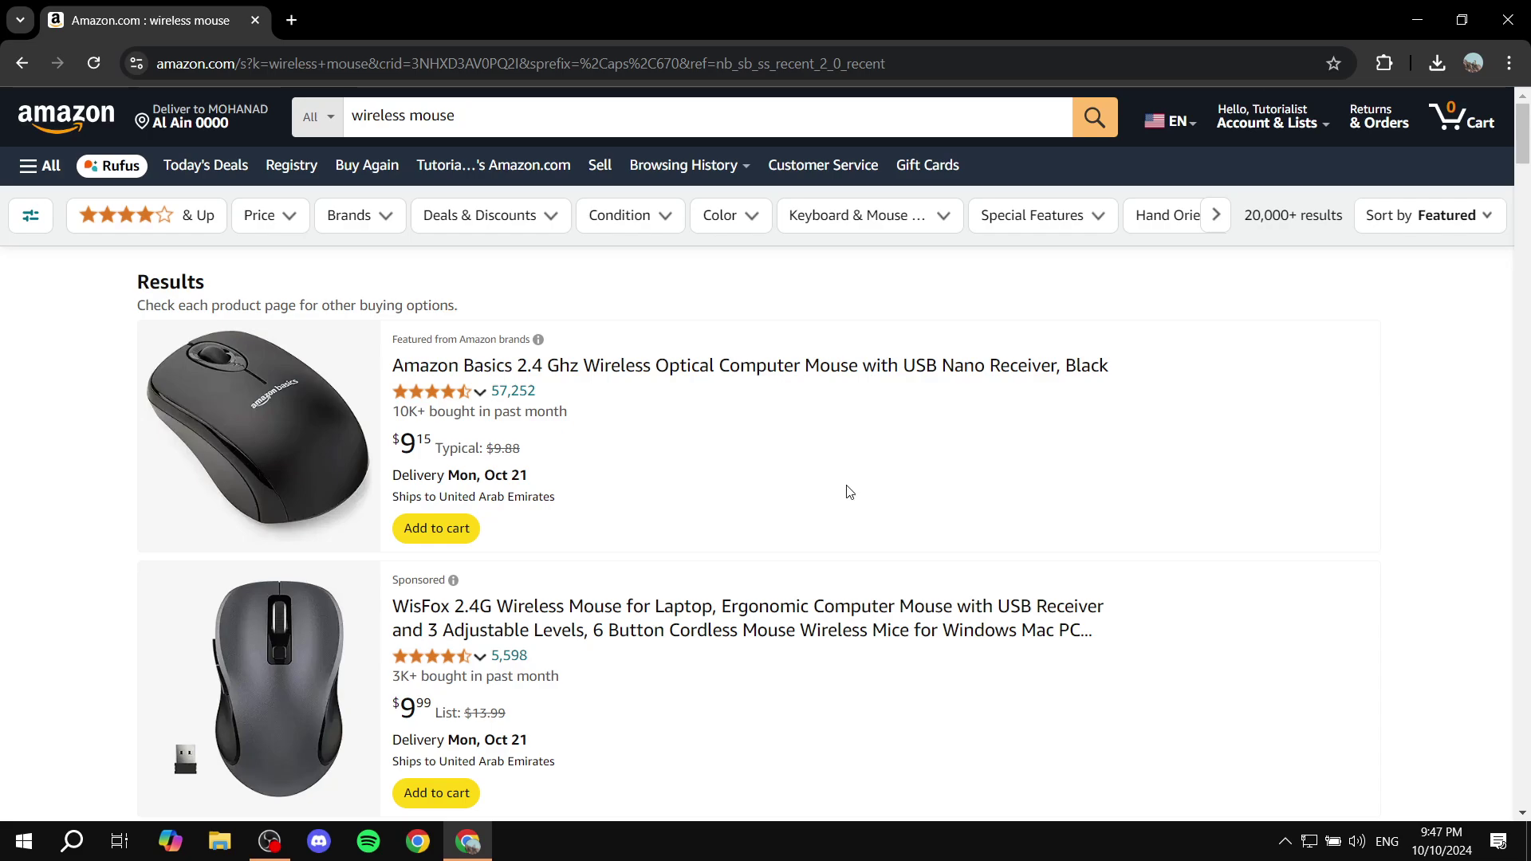
click(436, 528)
scroll(447, 574, down, 3)
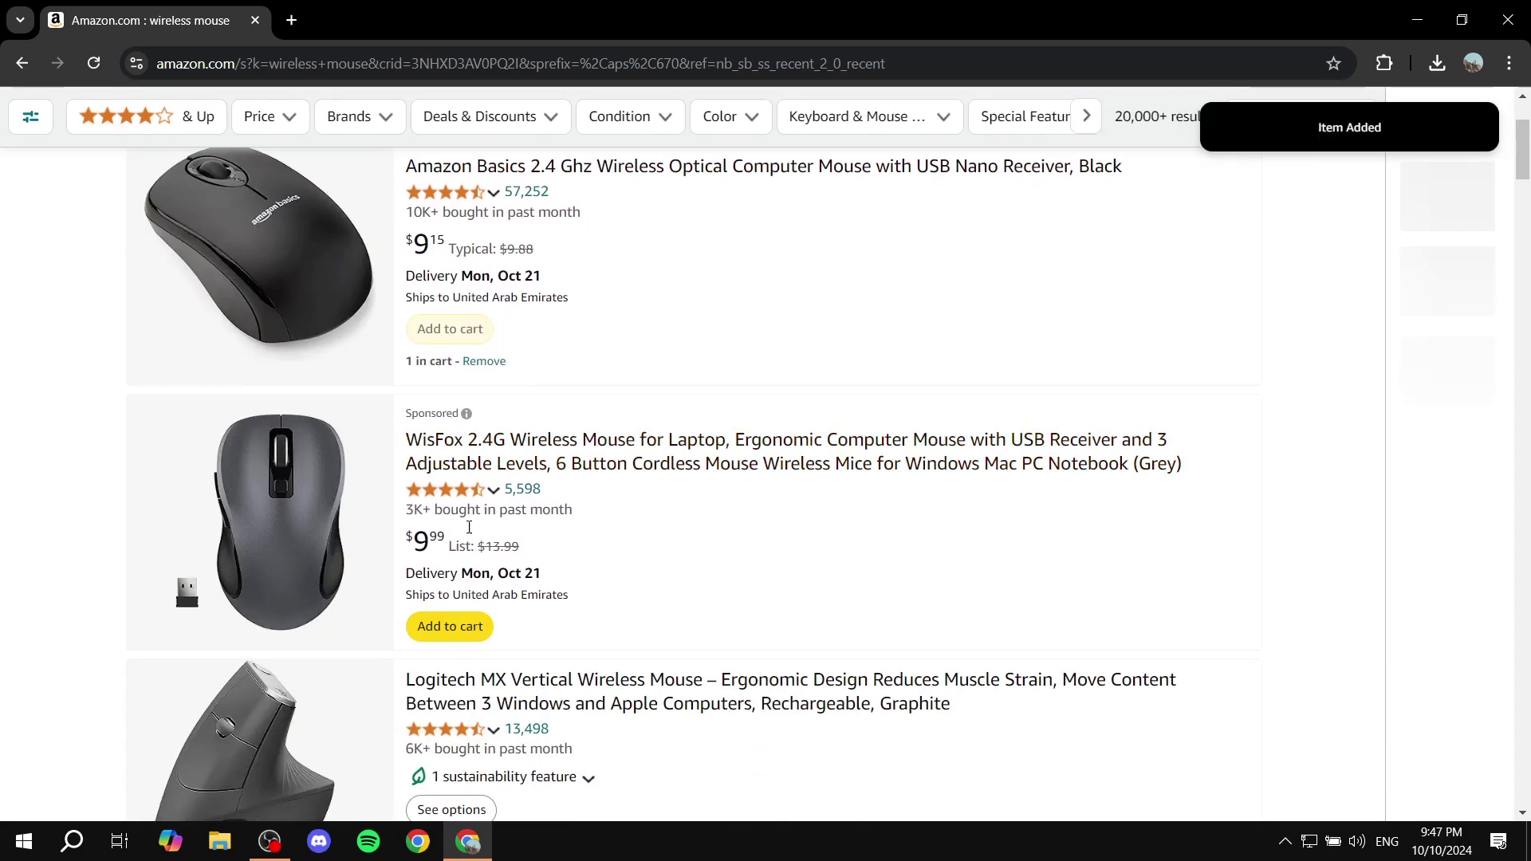
click(481, 626)
scroll(638, 478, down, 8)
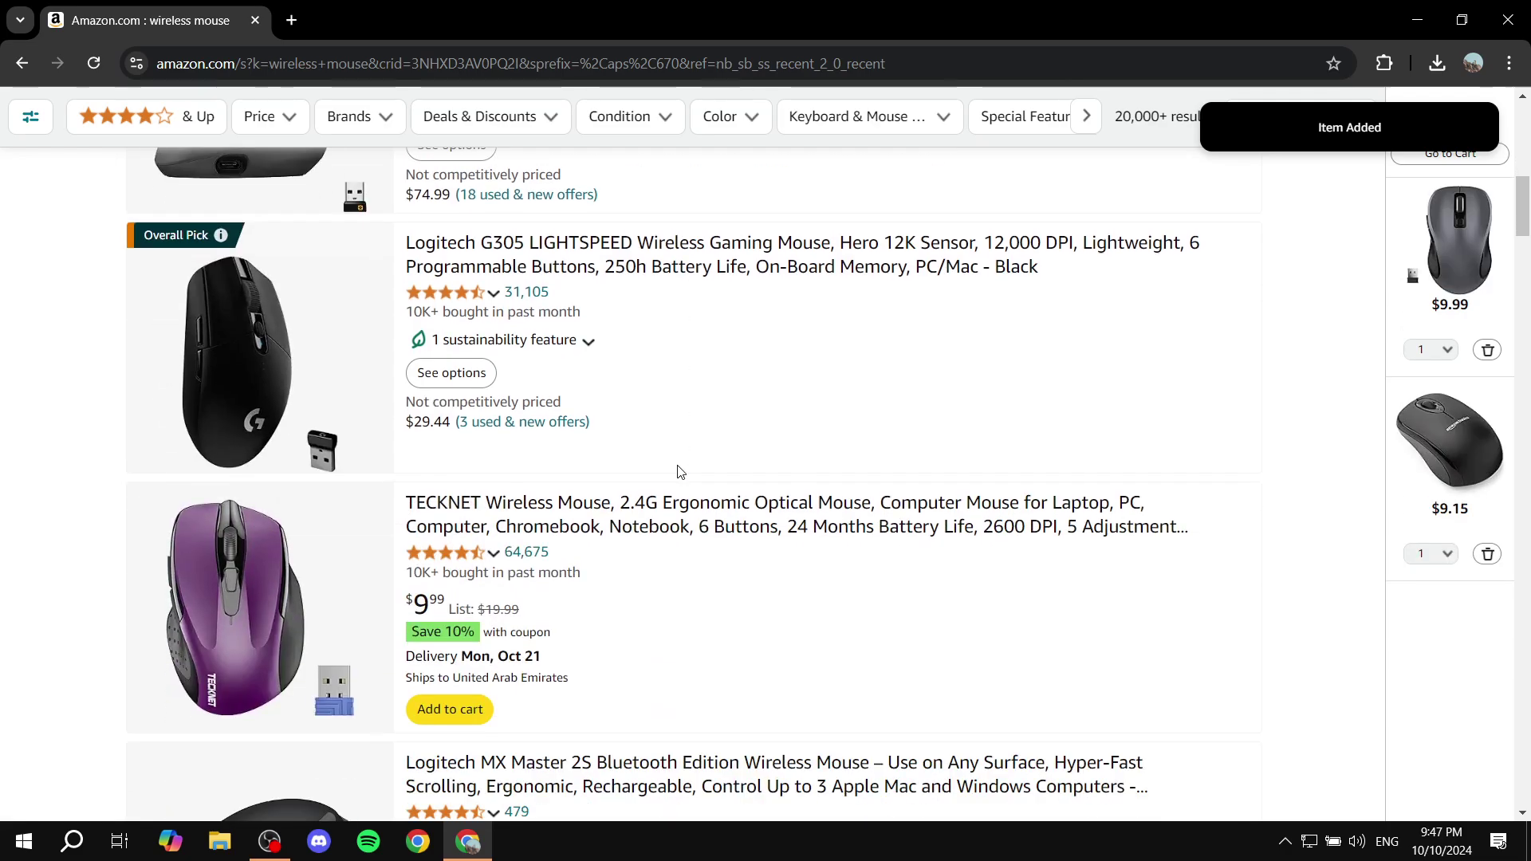
click(449, 510)
Add the Logitech MX Master 2S, Amazon Basics Ergonomic and VssoPlor mice, reaching a $120.21 subtotal.
scroll(601, 441, down, 3)
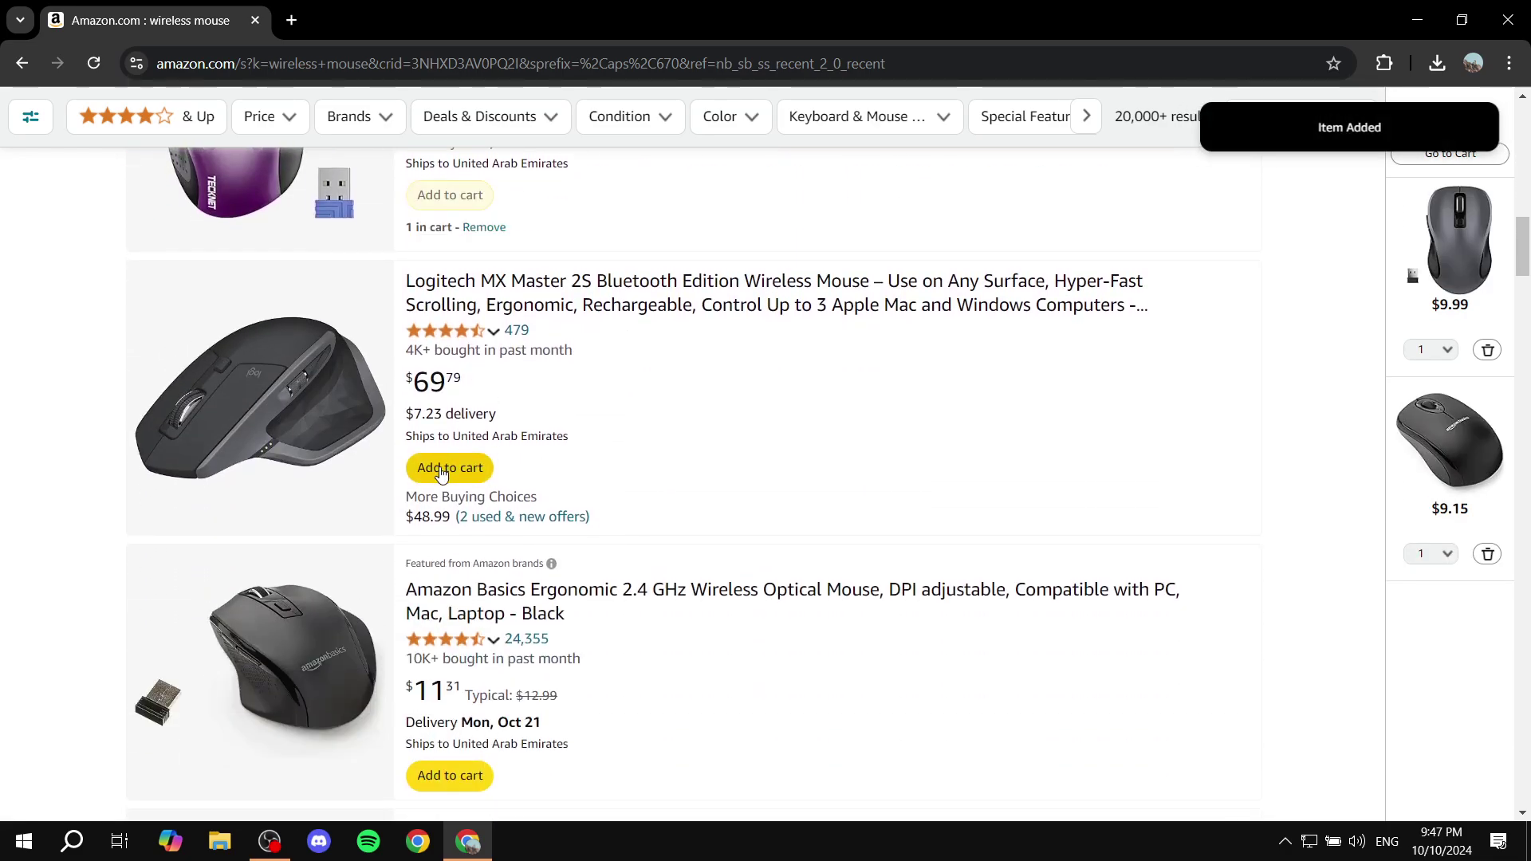
scroll(558, 446, down, 1)
click(450, 408)
scroll(494, 462, down, 3)
click(450, 493)
scroll(462, 478, down, 3)
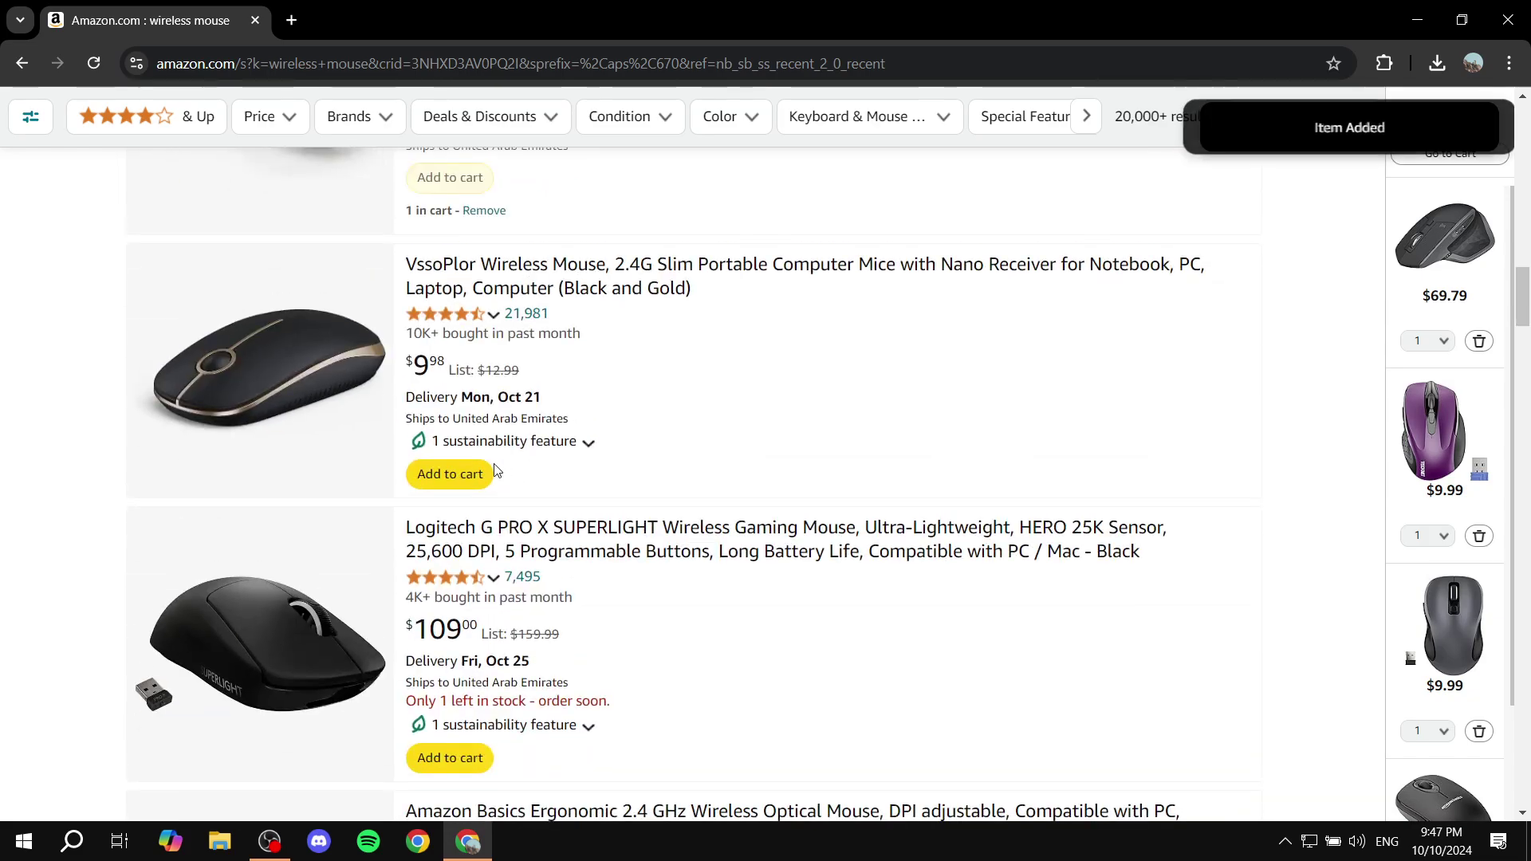
click(449, 474)
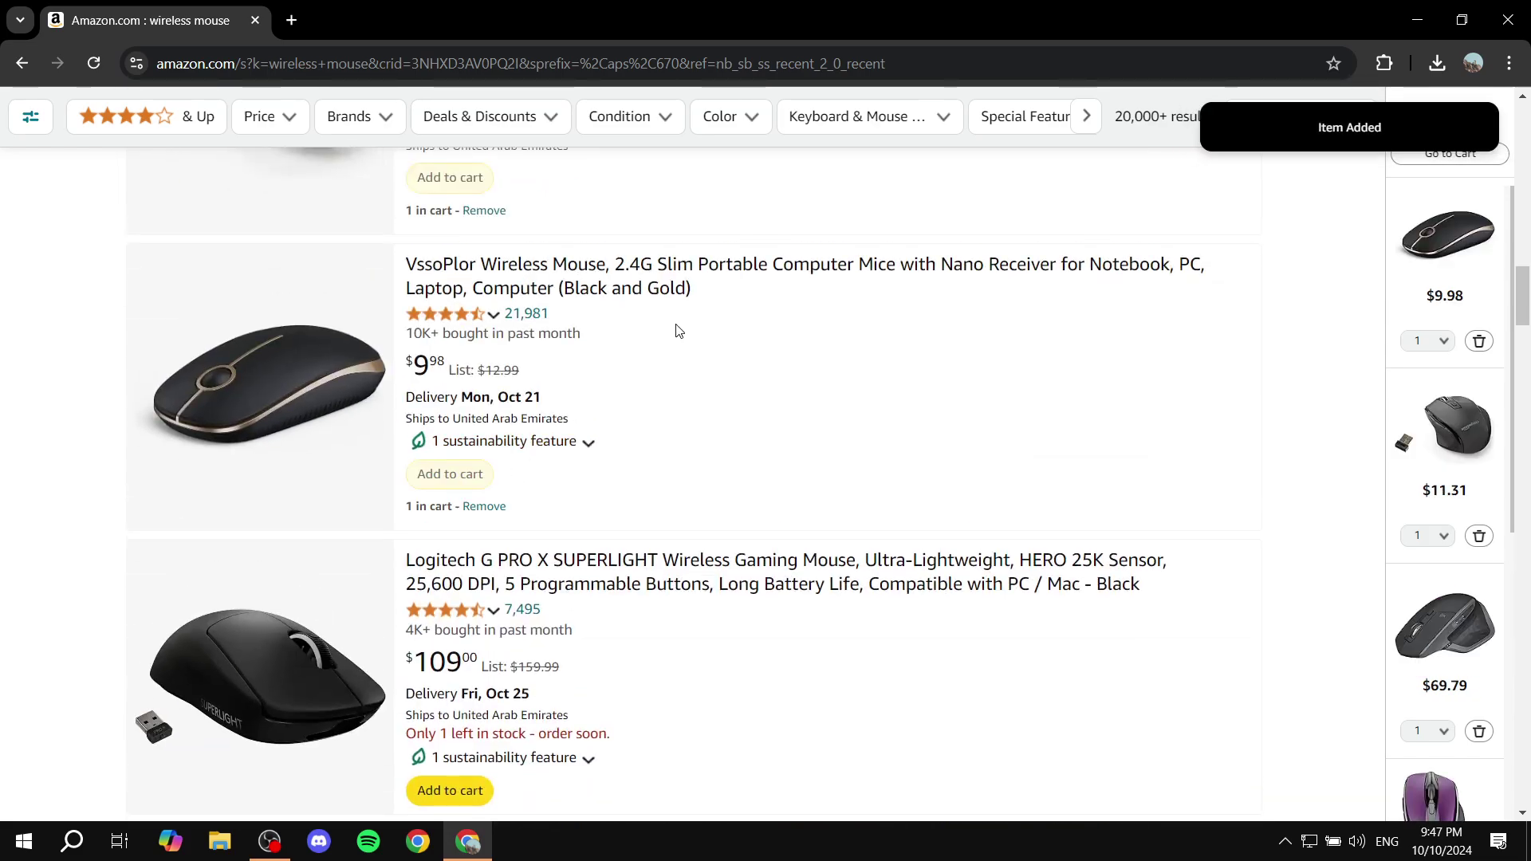
scroll(677, 335, up, 3)
scroll(677, 330, up, 15)
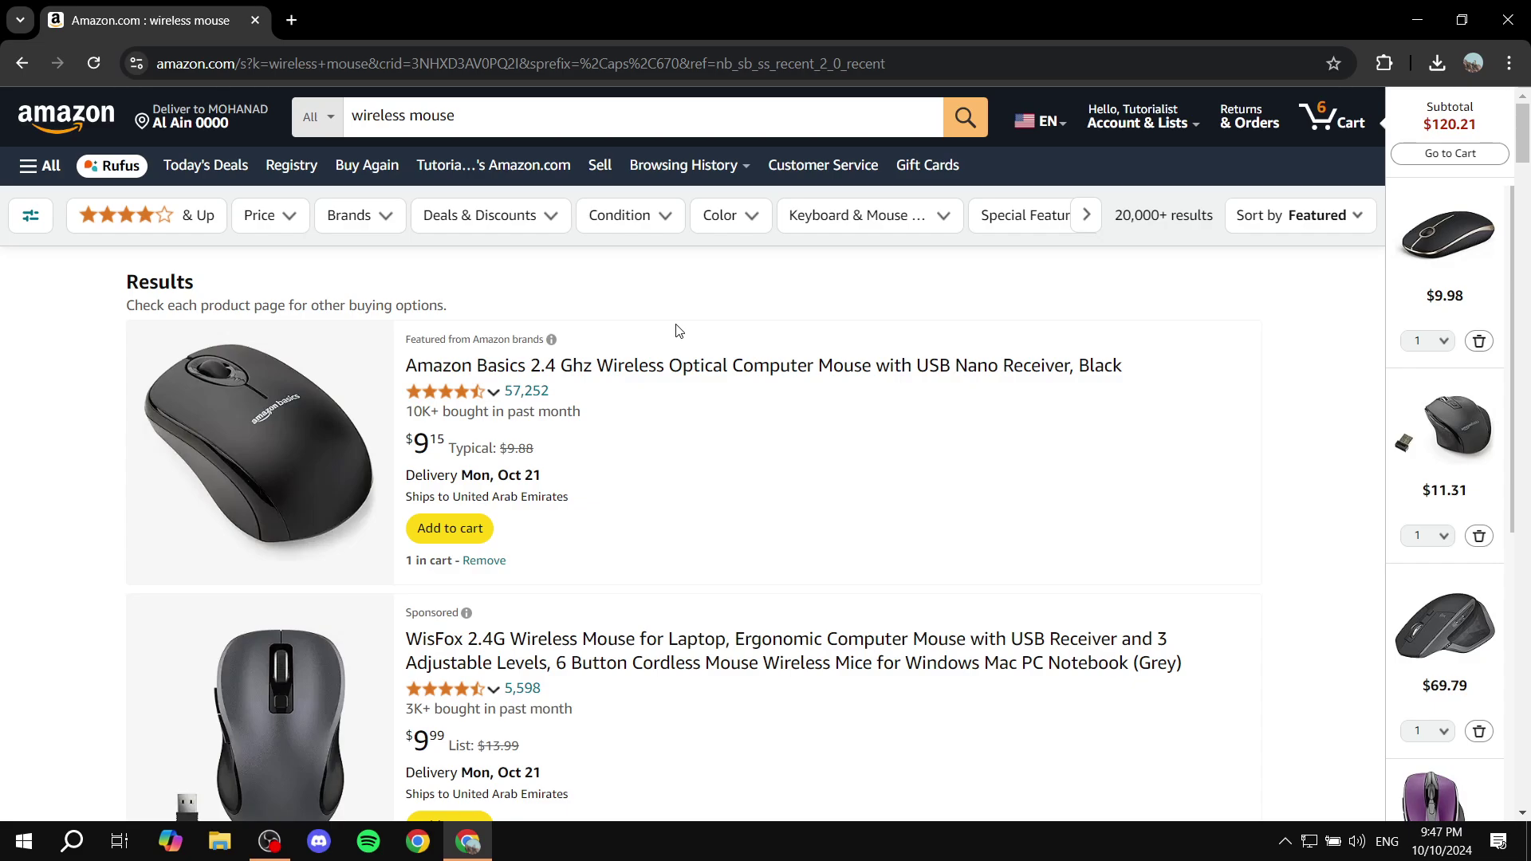
Open the Shopping Cart and review the six wireless mice totalling $120.21.
click(1347, 128)
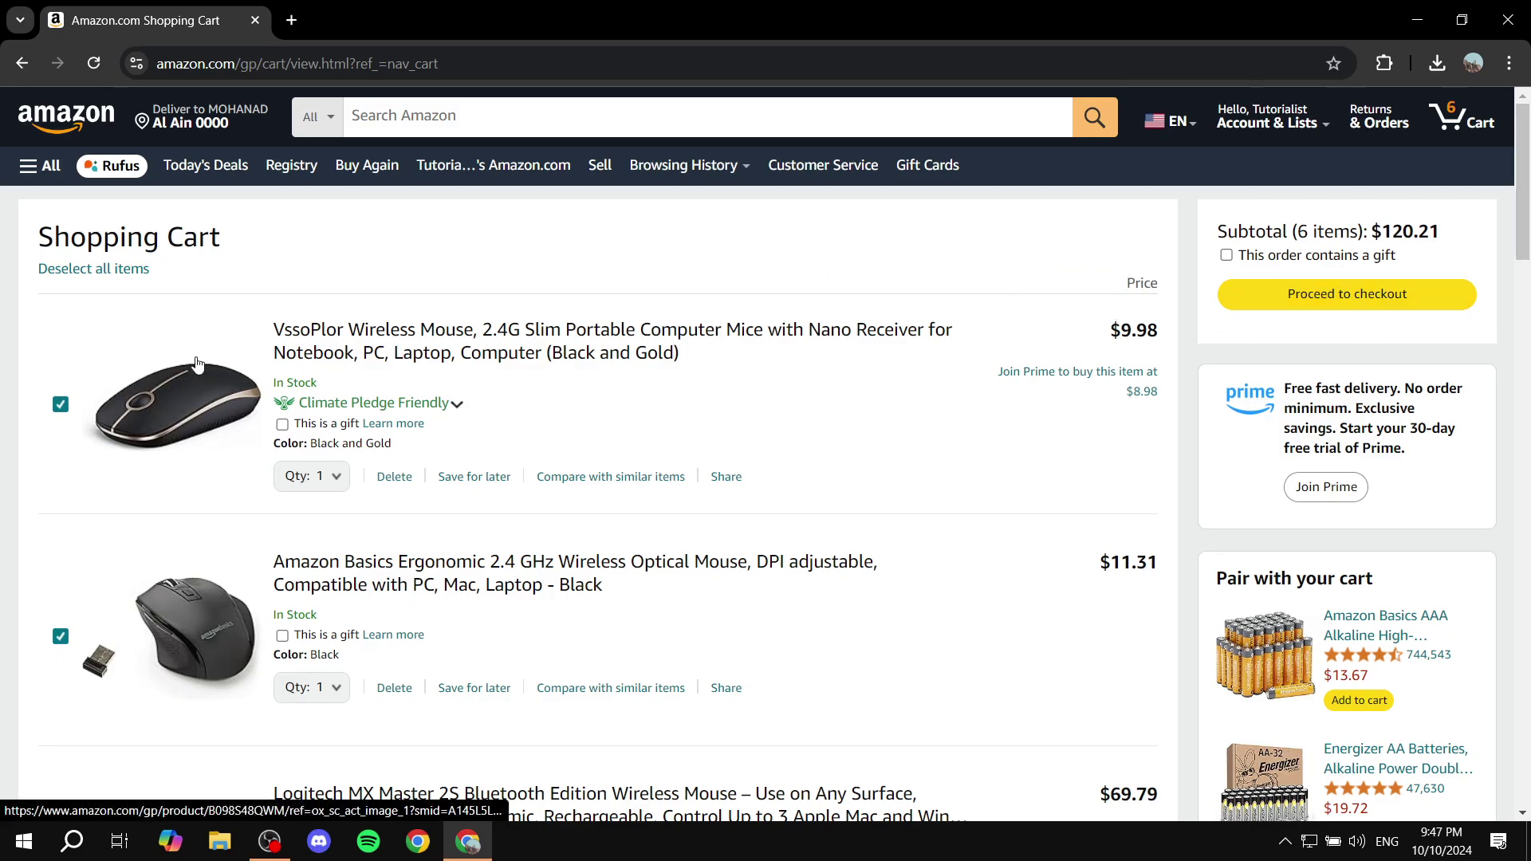
scroll(478, 319, down, 14)
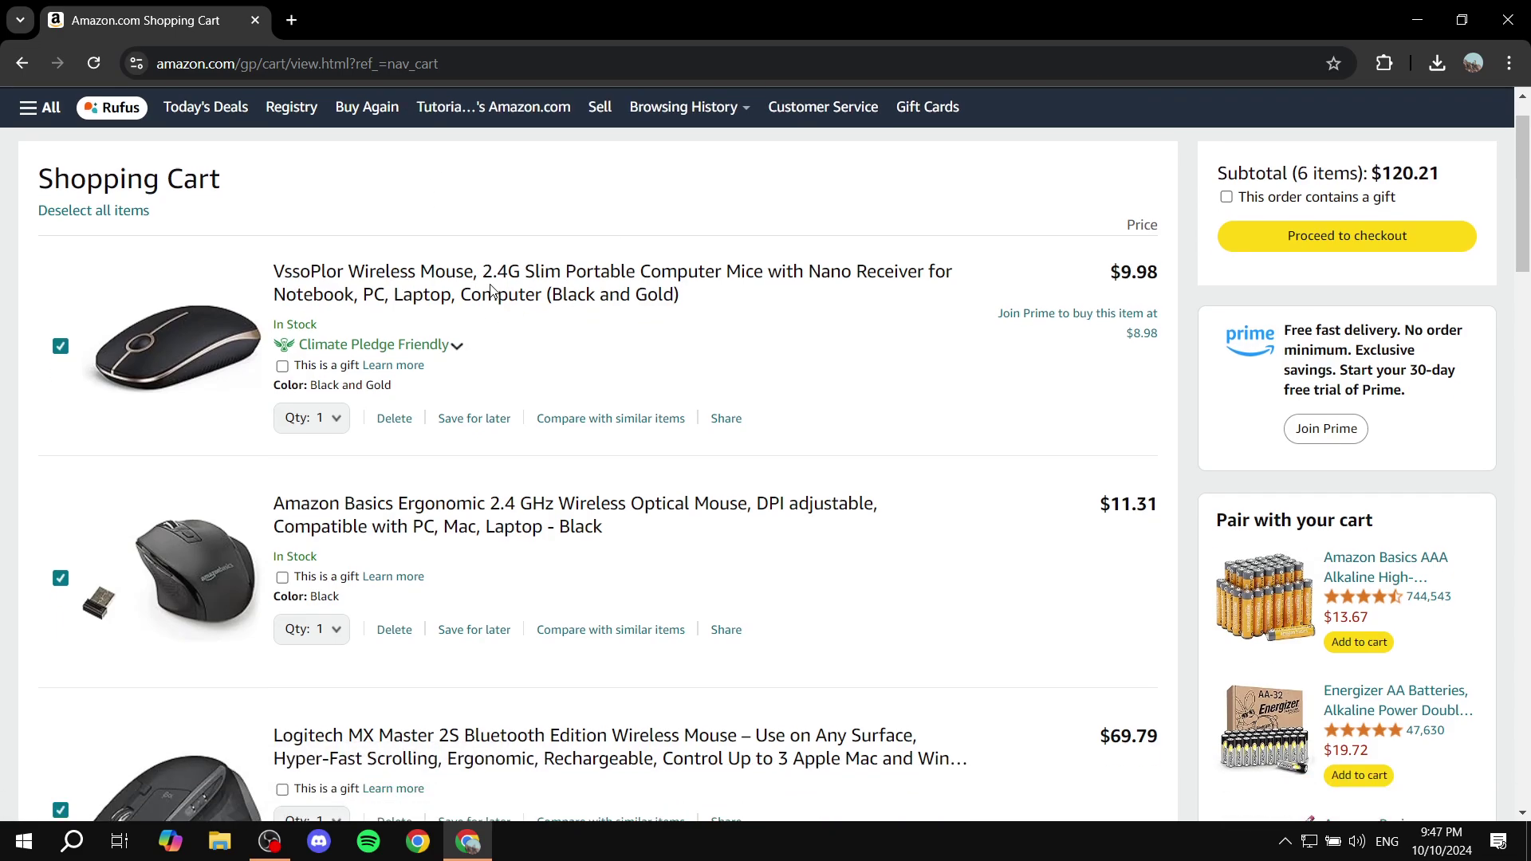
scroll(431, 422, down, 3)
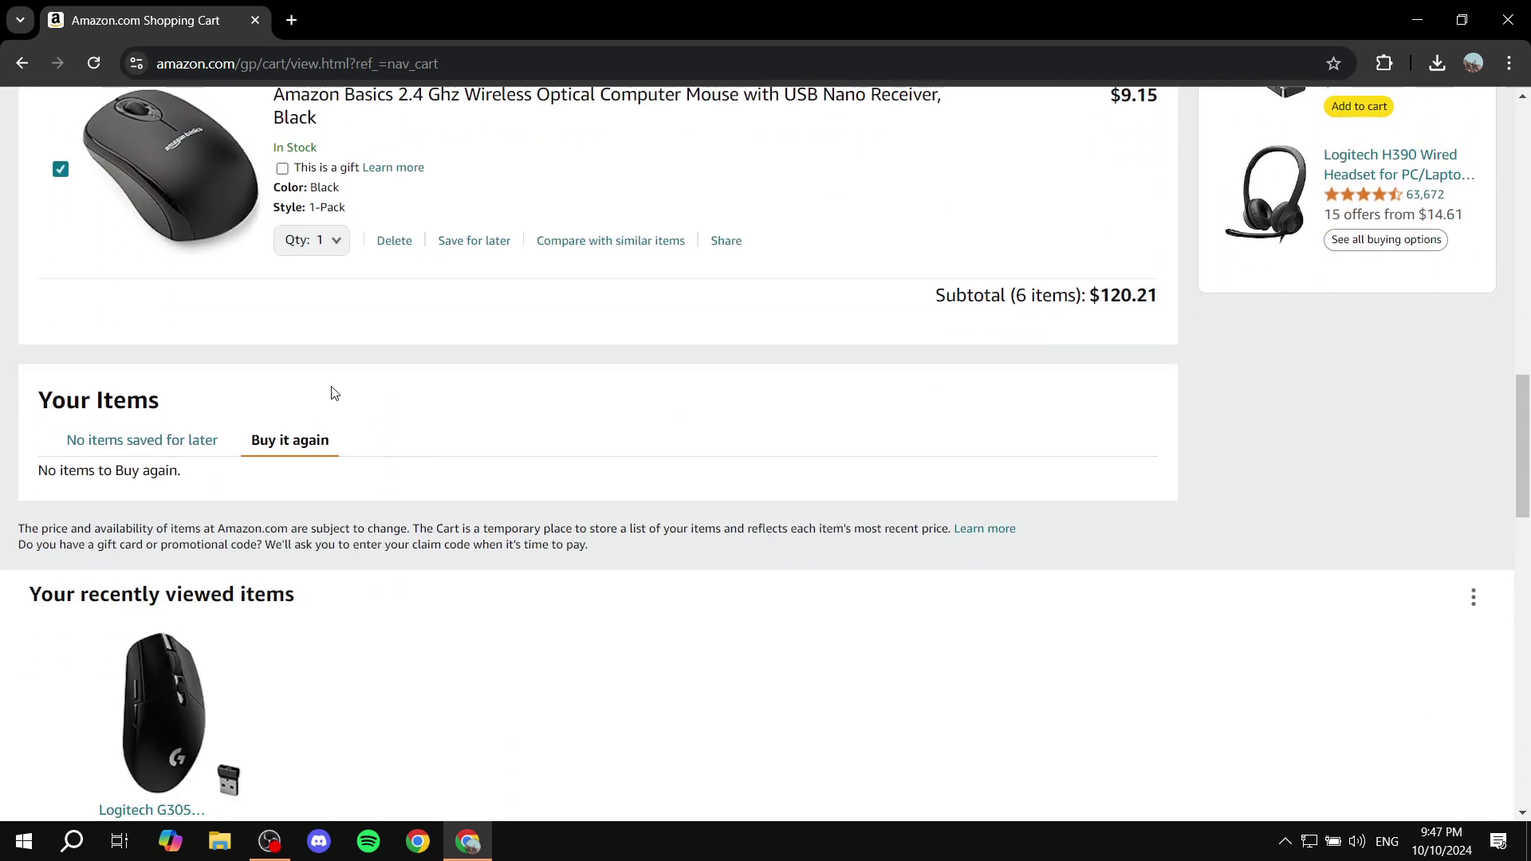
scroll(662, 390, up, 15)
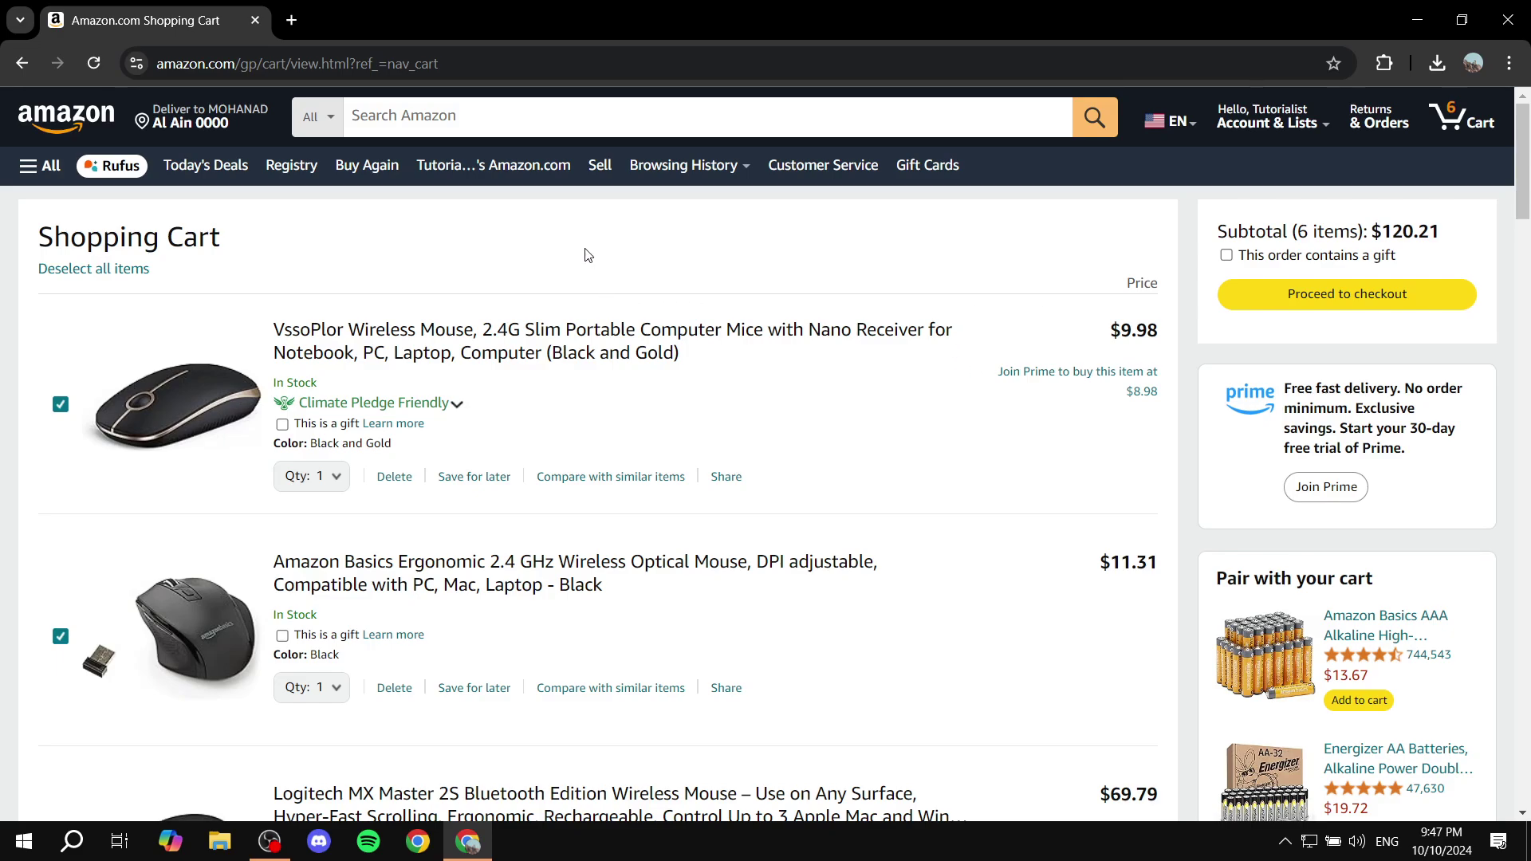
key(ctrl+l)
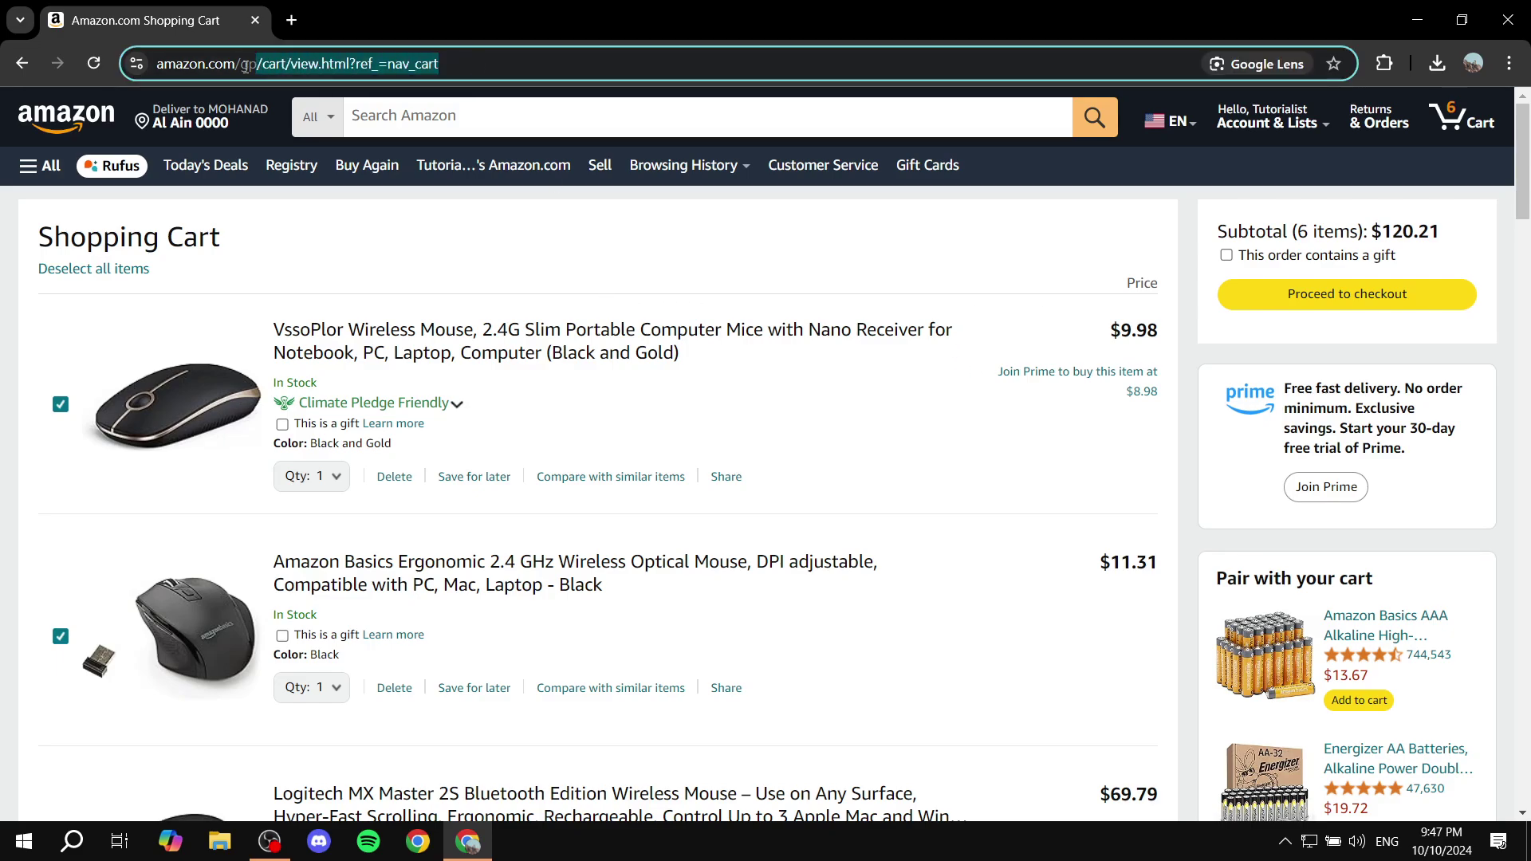
click(736, 239)
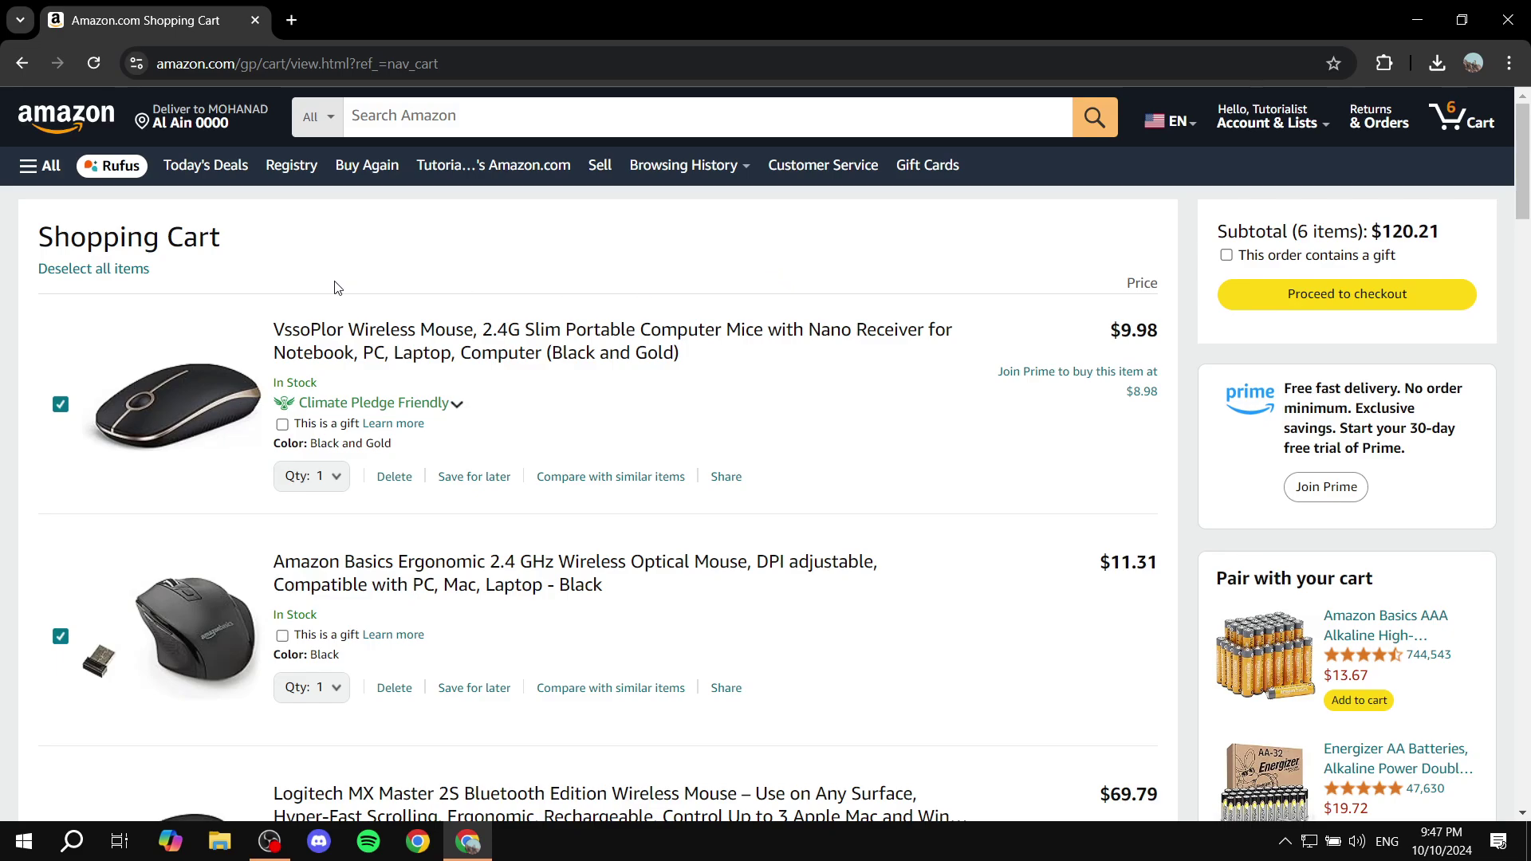
scroll(602, 266, down, 1)
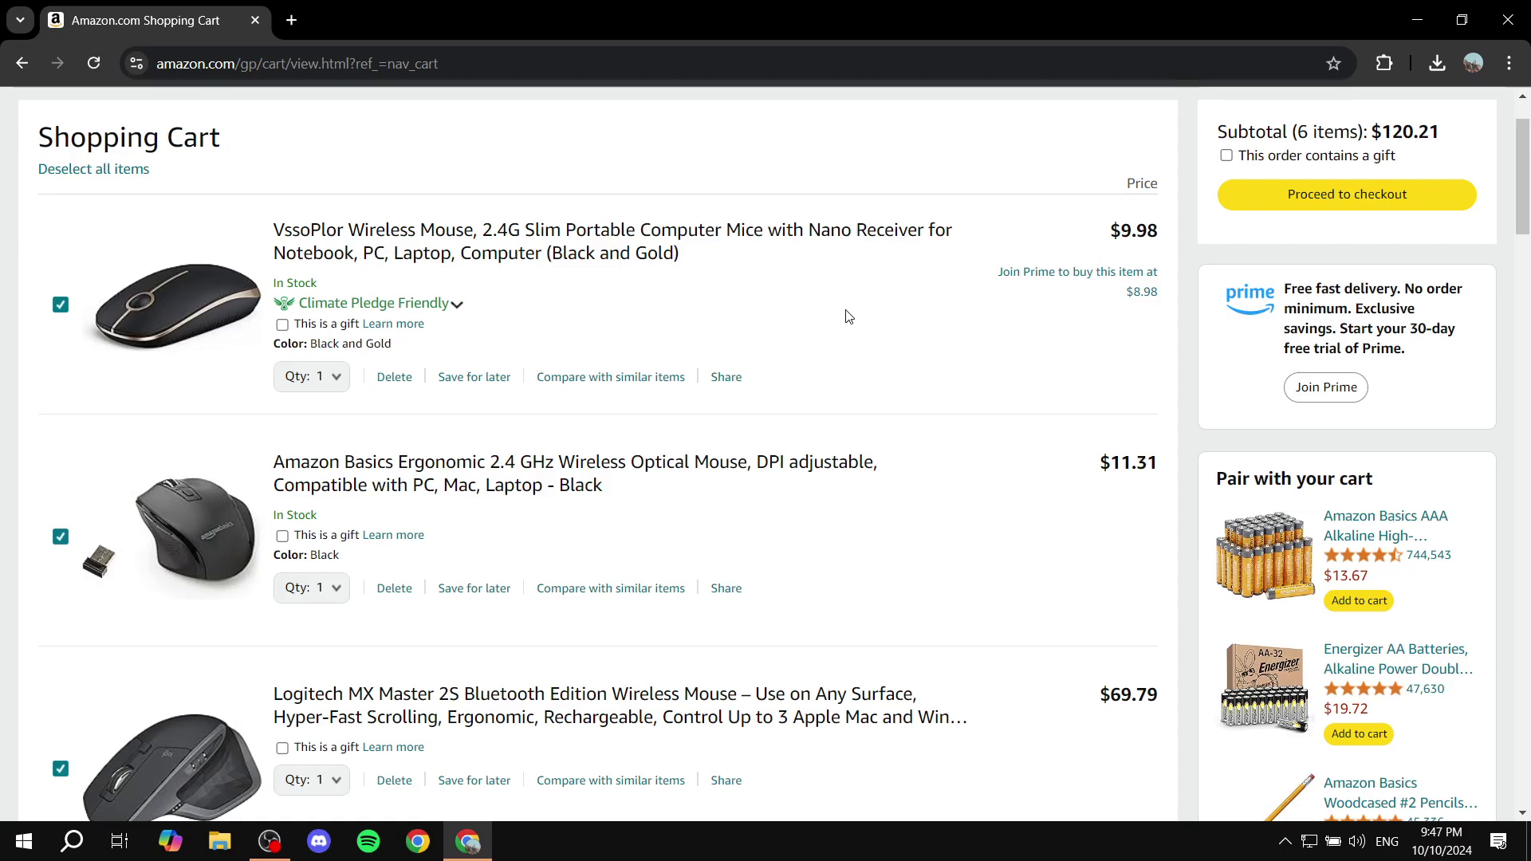
scroll(845, 316, down, 15)
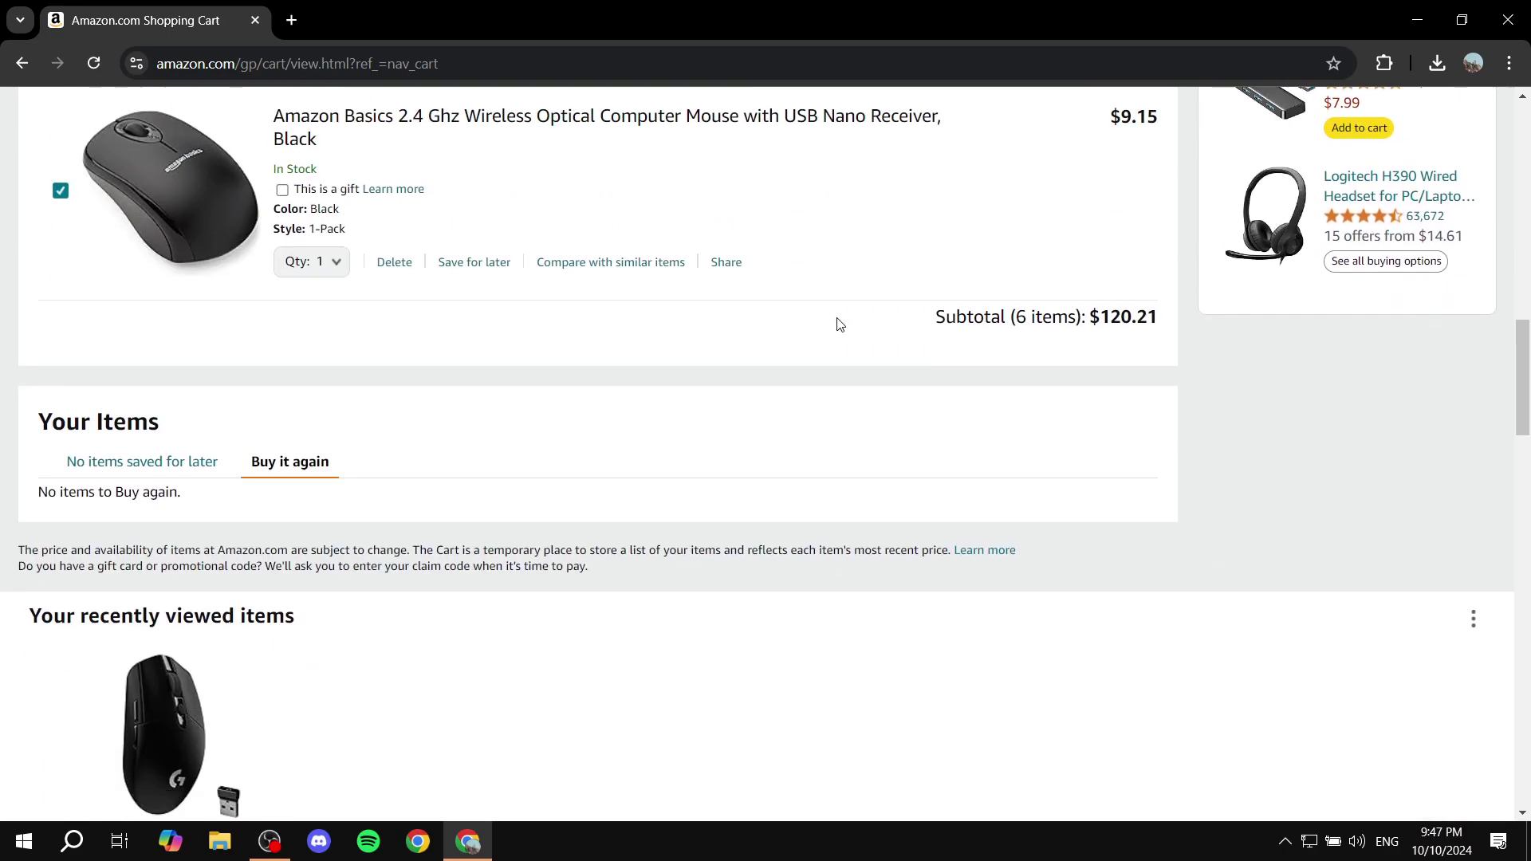
scroll(837, 326, up, 8)
scroll(836, 326, up, 10)
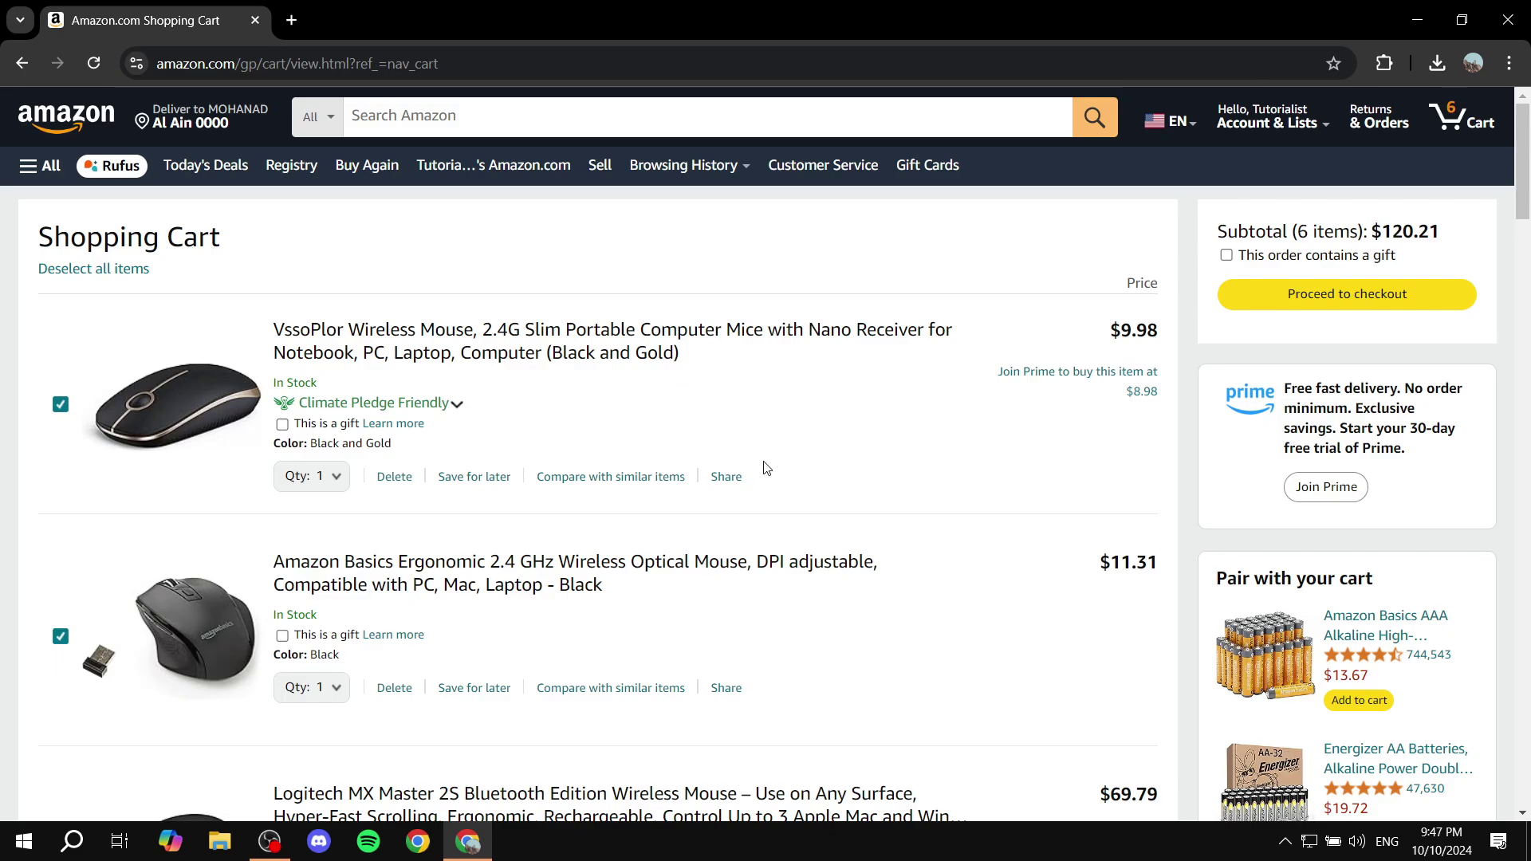
Copy each Share link for the VssoPlor, Amazon Basics Ergonomic and Logitech MX Master 2S cart items.
click(726, 479)
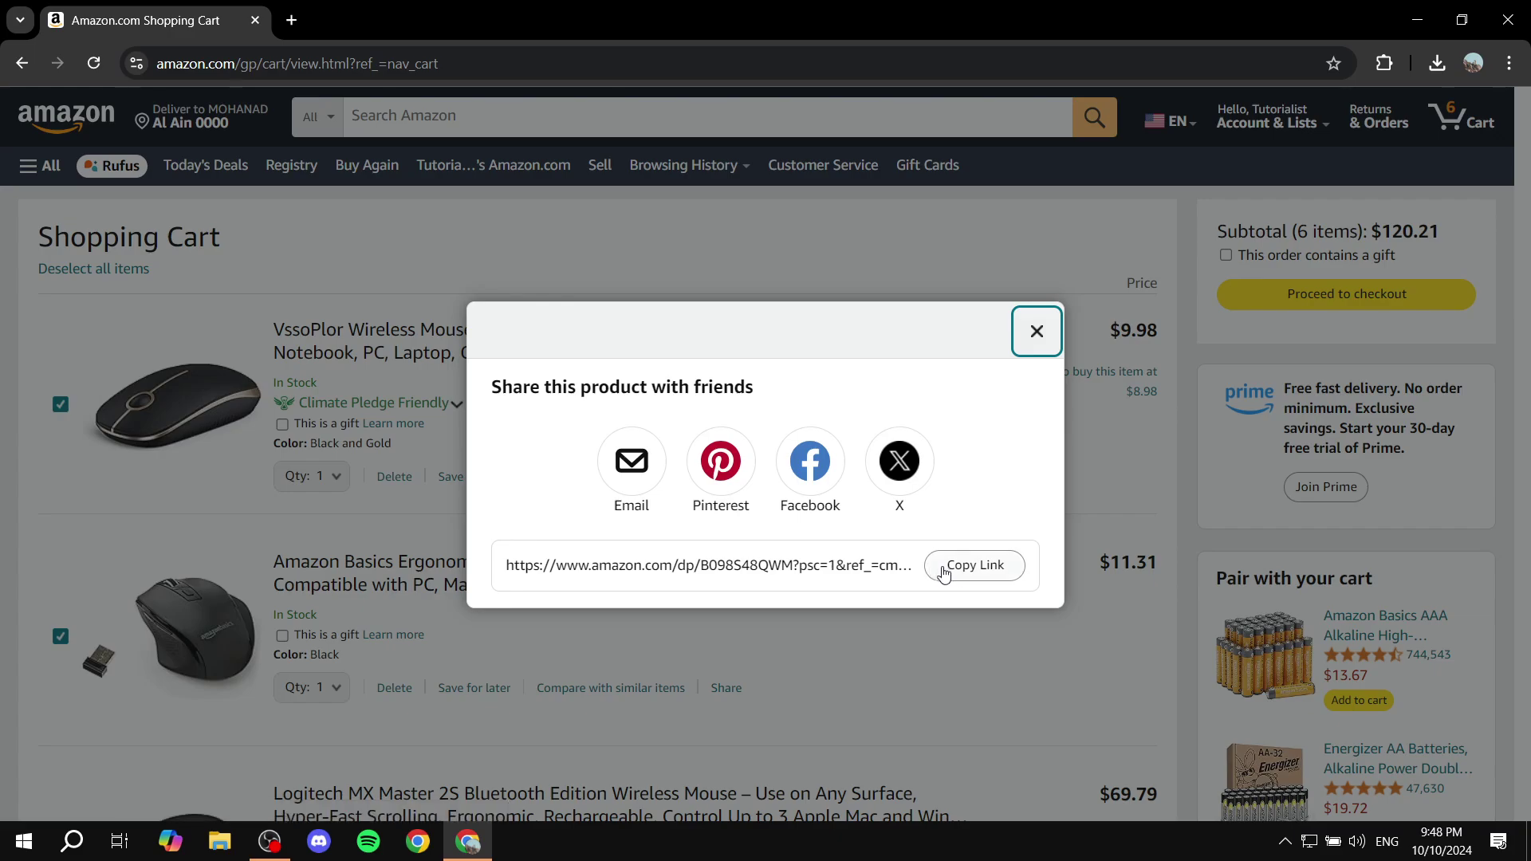
click(950, 575)
click(1036, 333)
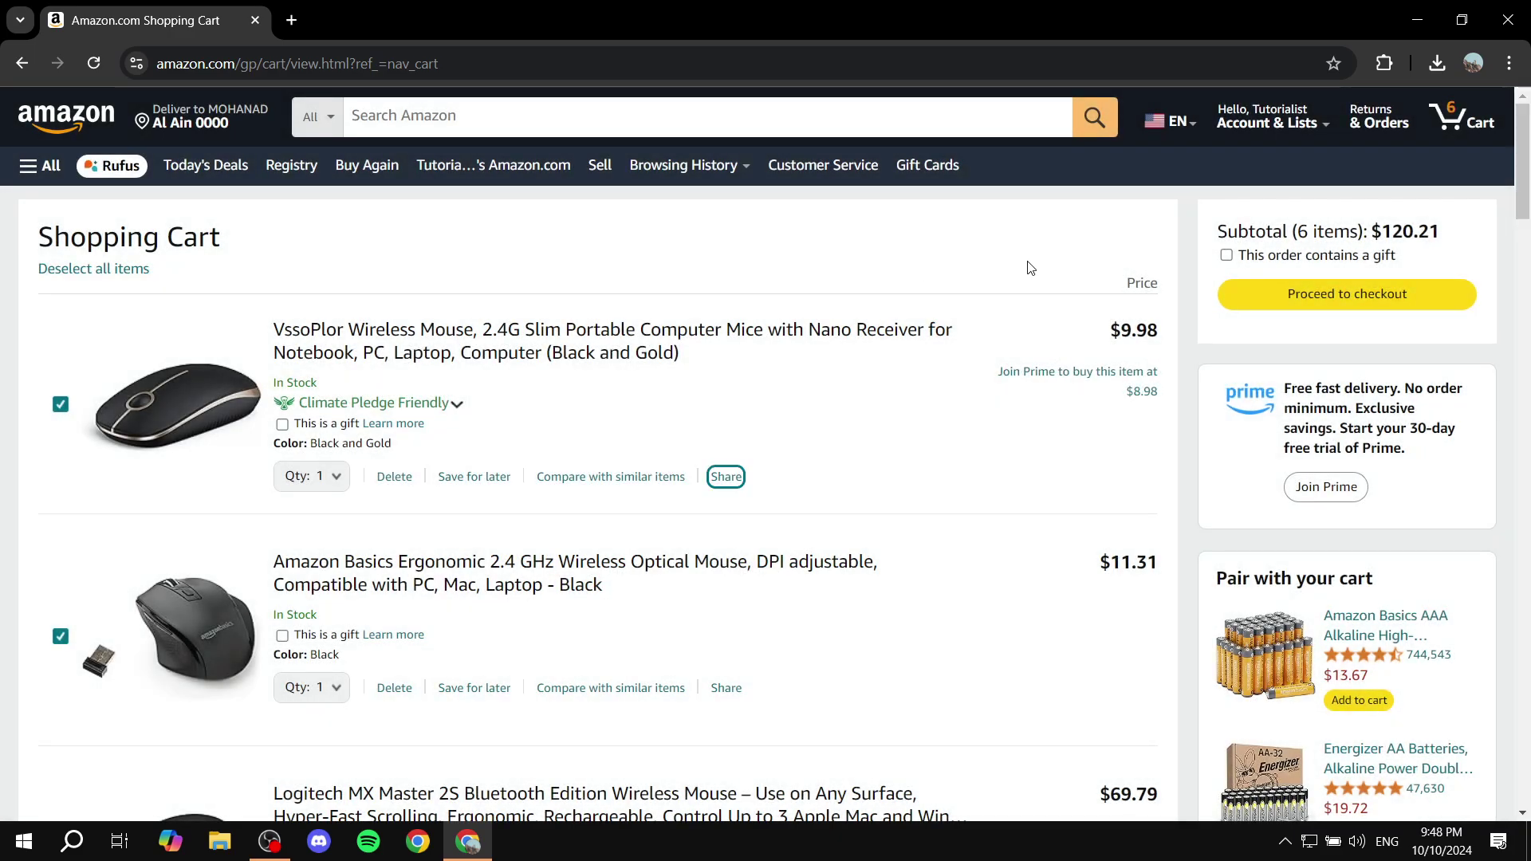
scroll(847, 362, down, 2)
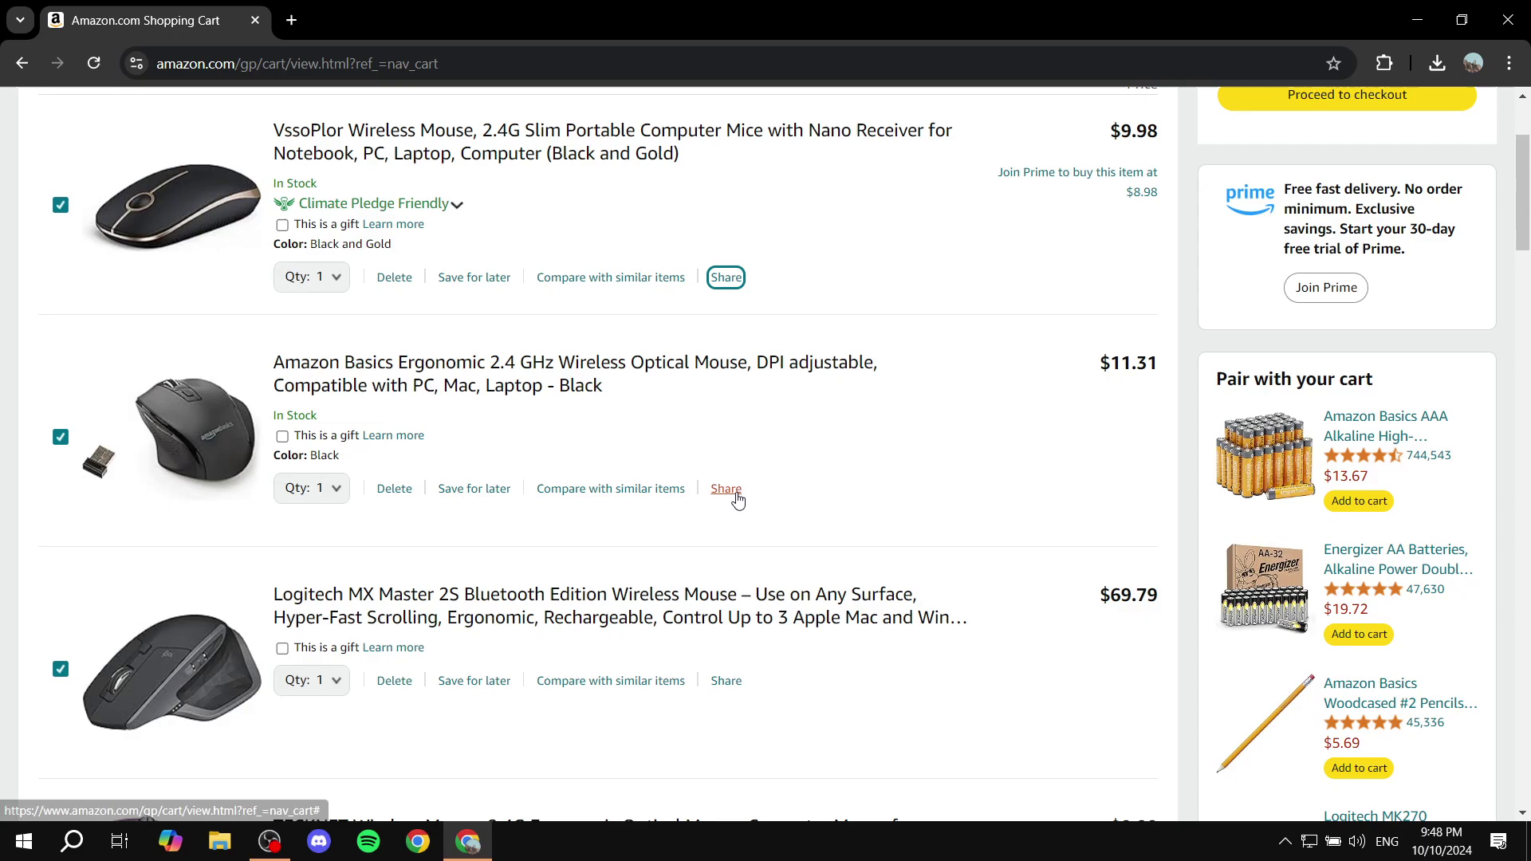
click(726, 488)
click(968, 566)
click(1036, 333)
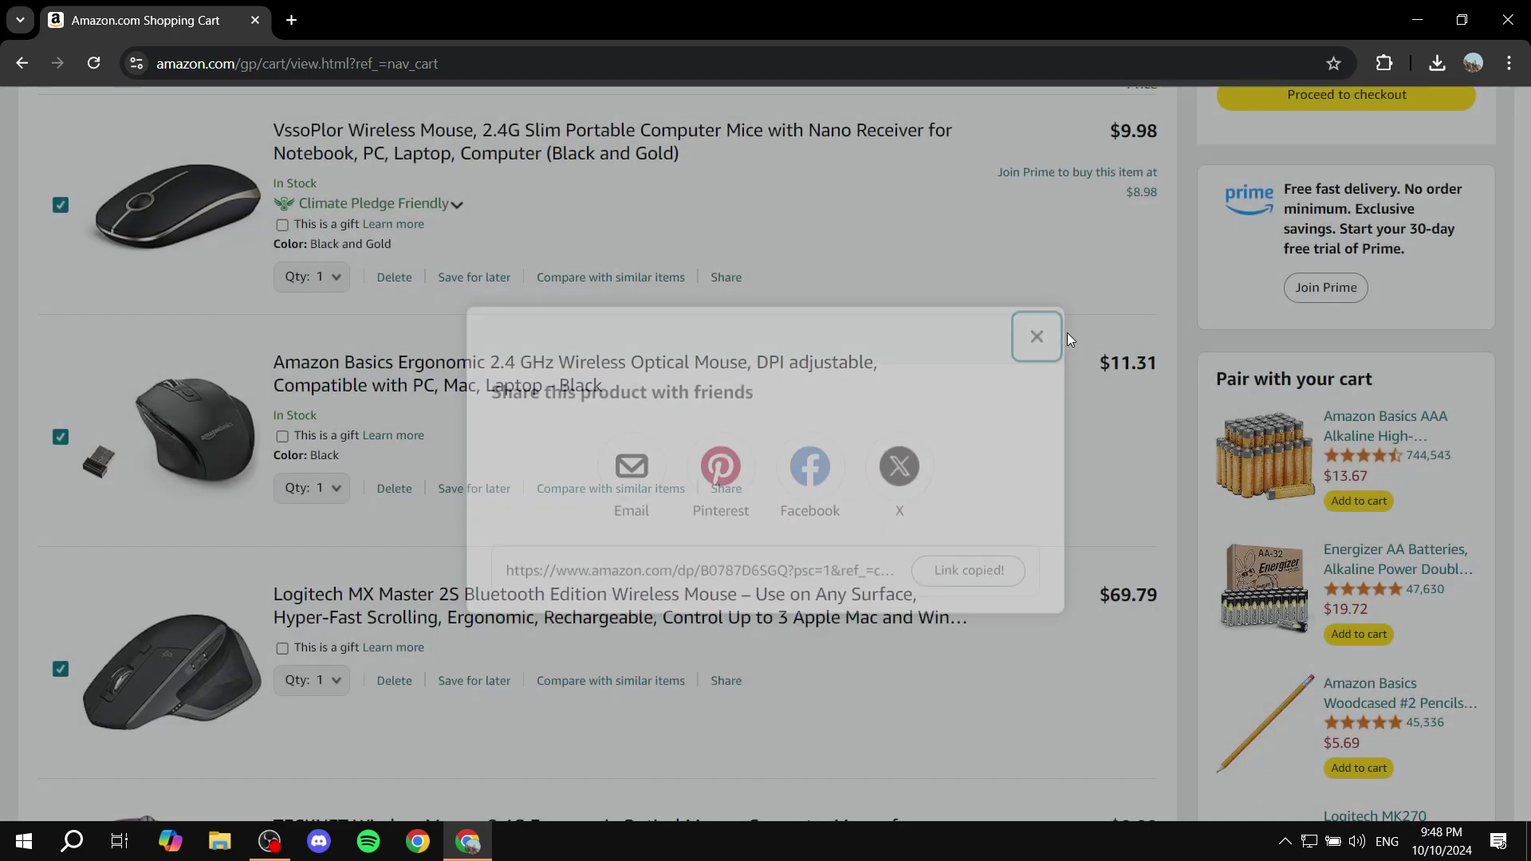
scroll(910, 447, down, 2)
click(726, 484)
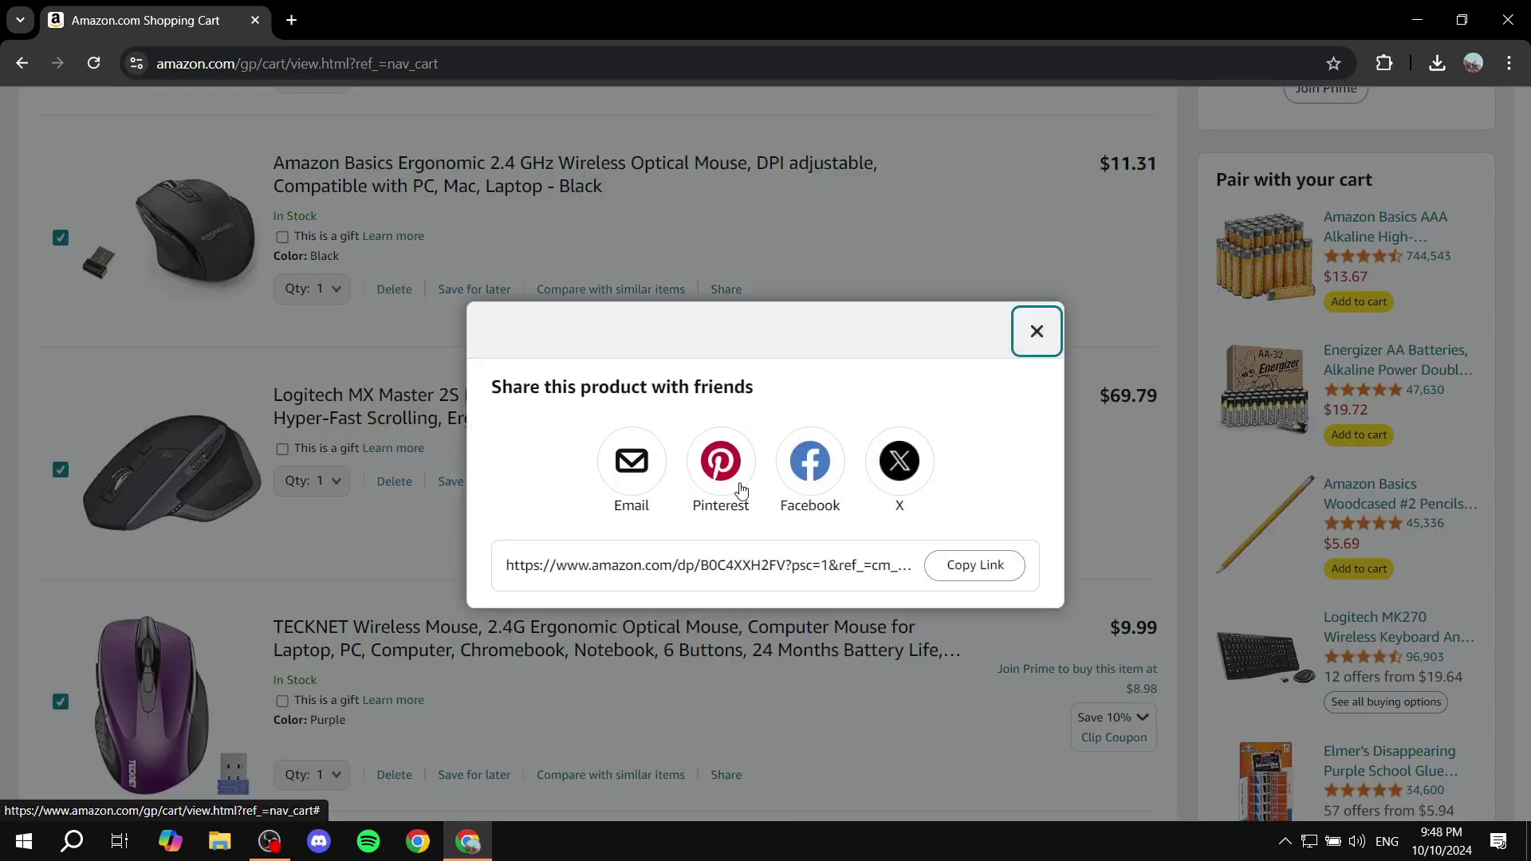
click(969, 565)
click(1037, 332)
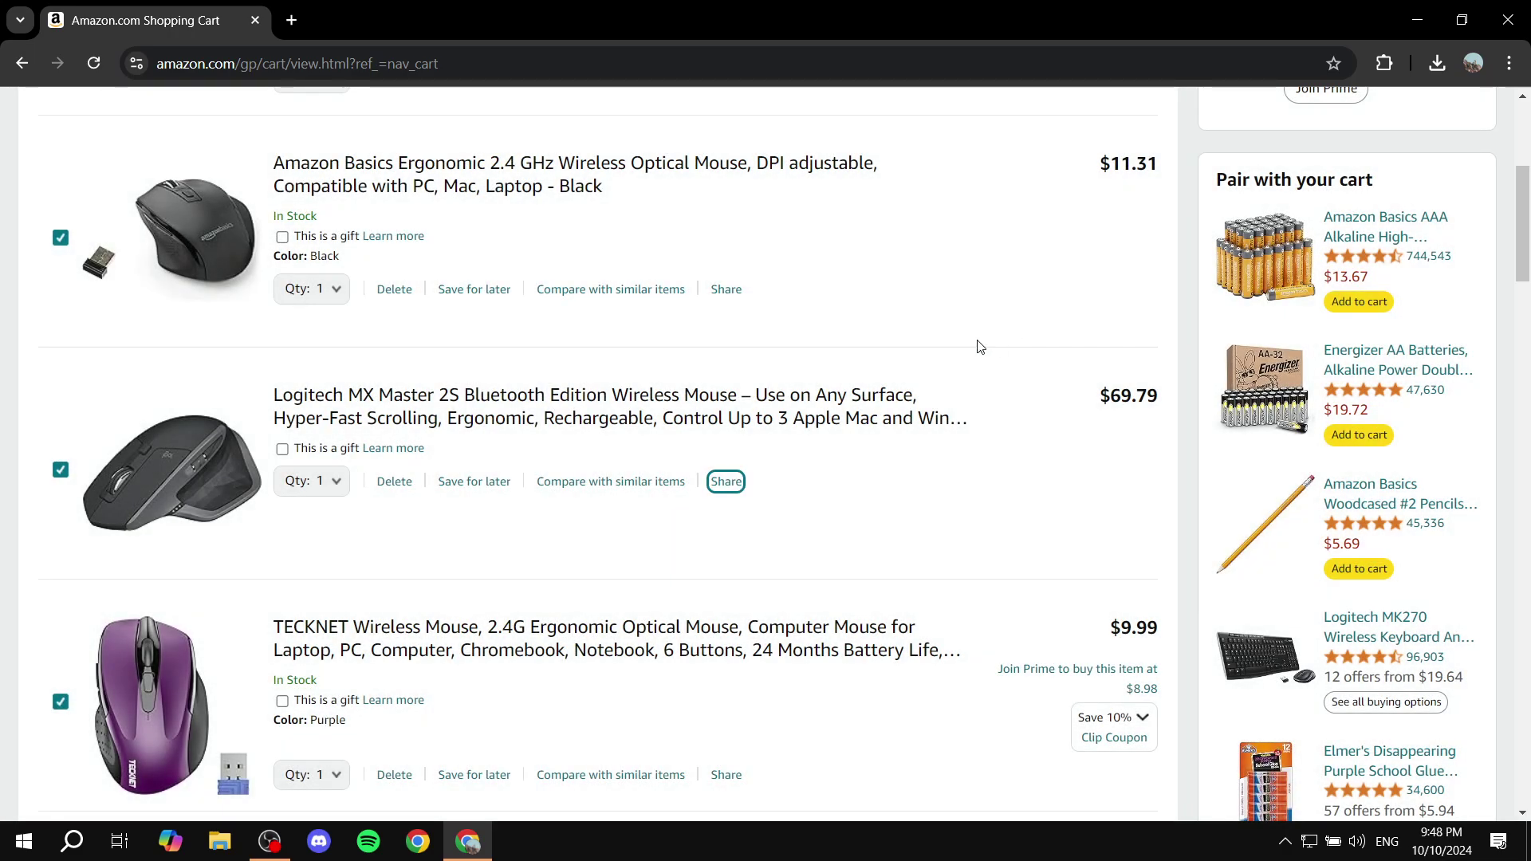
scroll(980, 346, up, 1)
scroll(980, 346, up, 3)
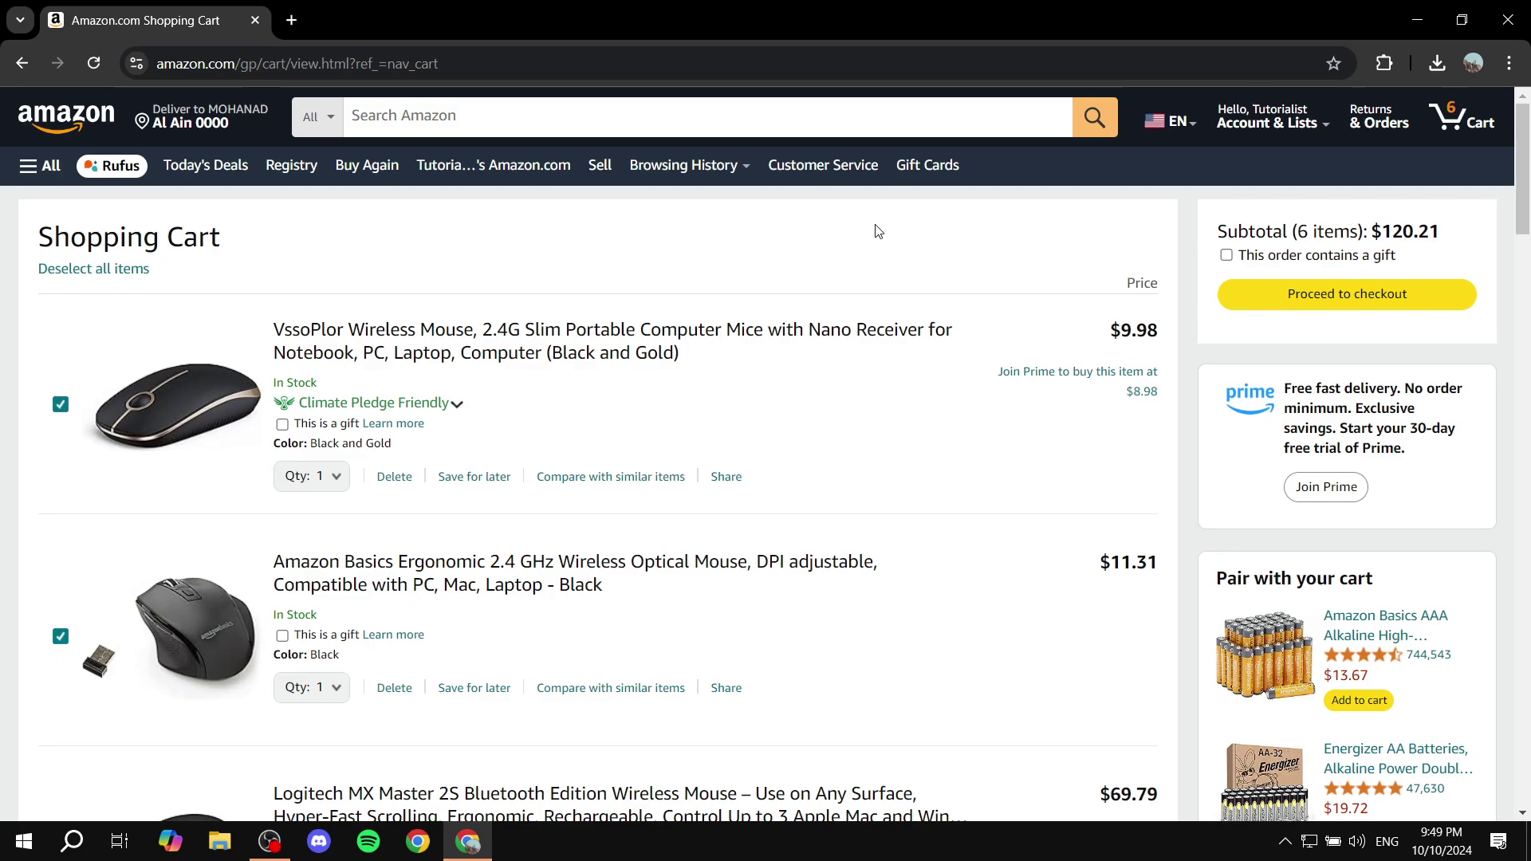
On Your Lists, create a new private list named 'Cart list' in place of Shopping List.
mouse_move(1270, 120)
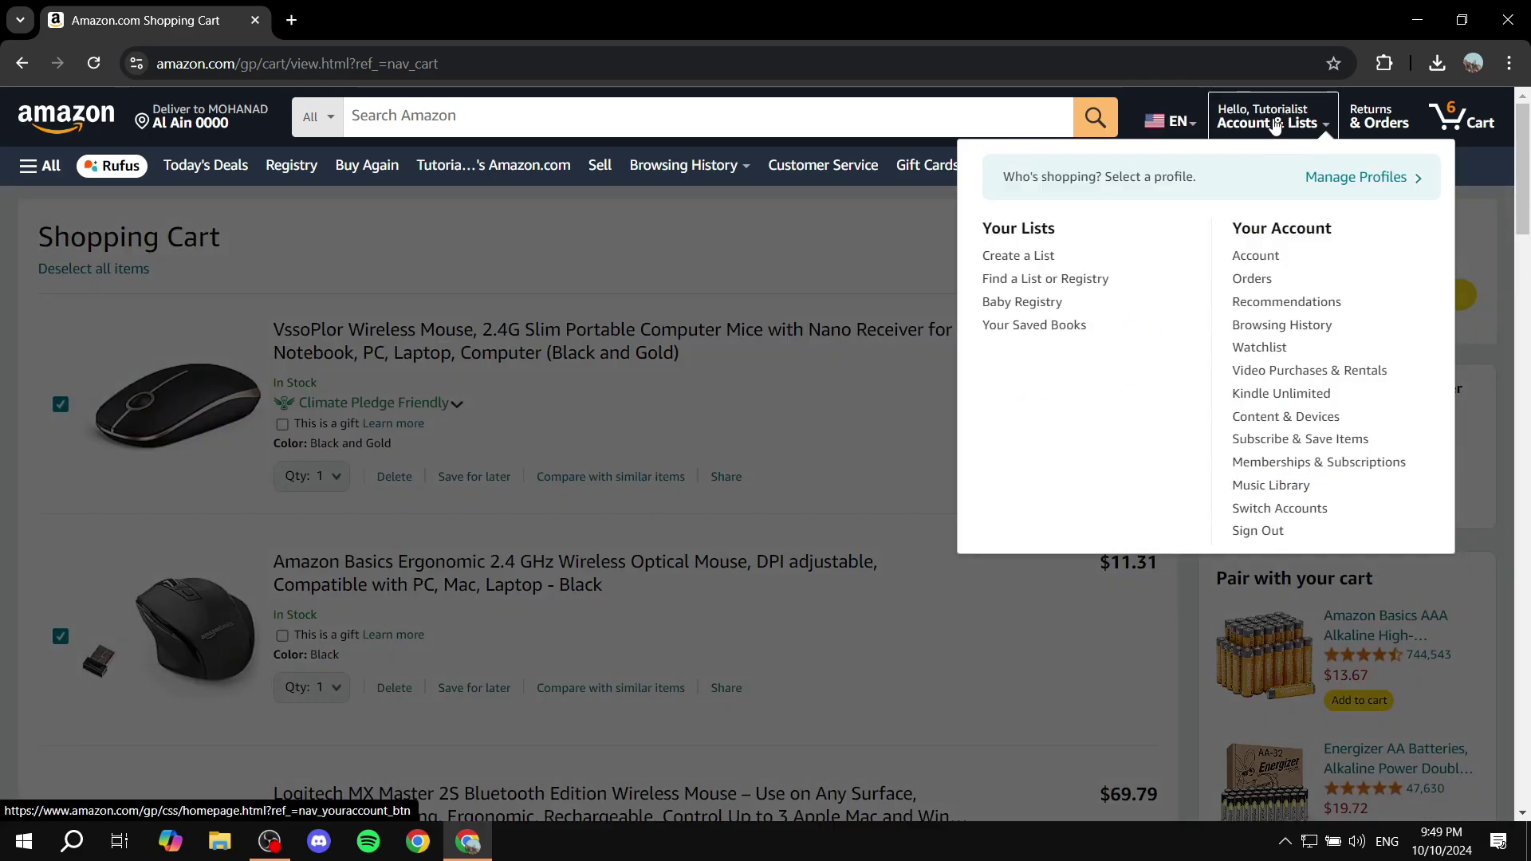
click(1011, 257)
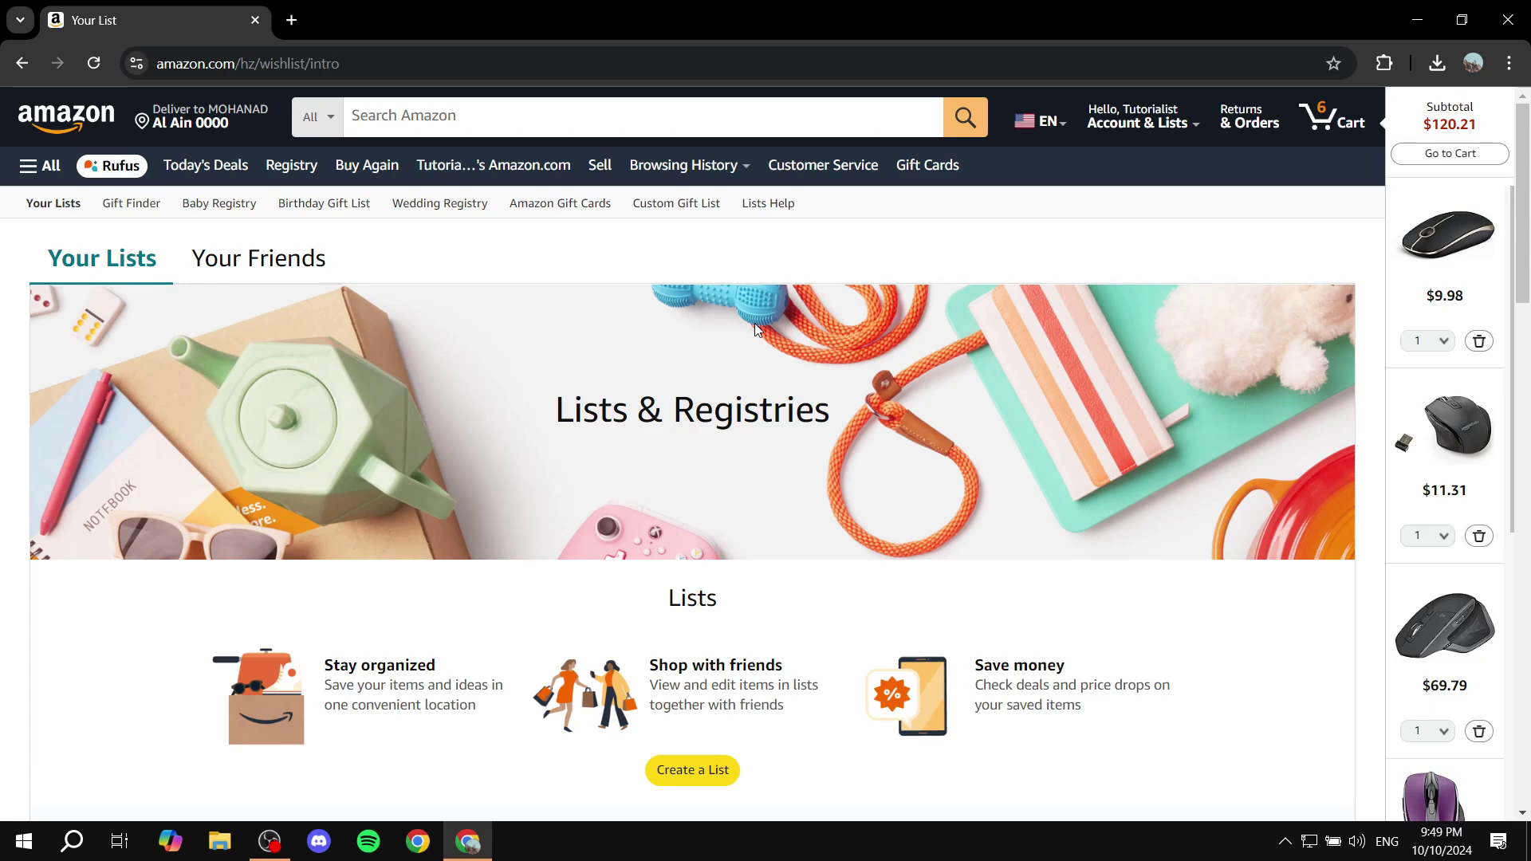
click(718, 771)
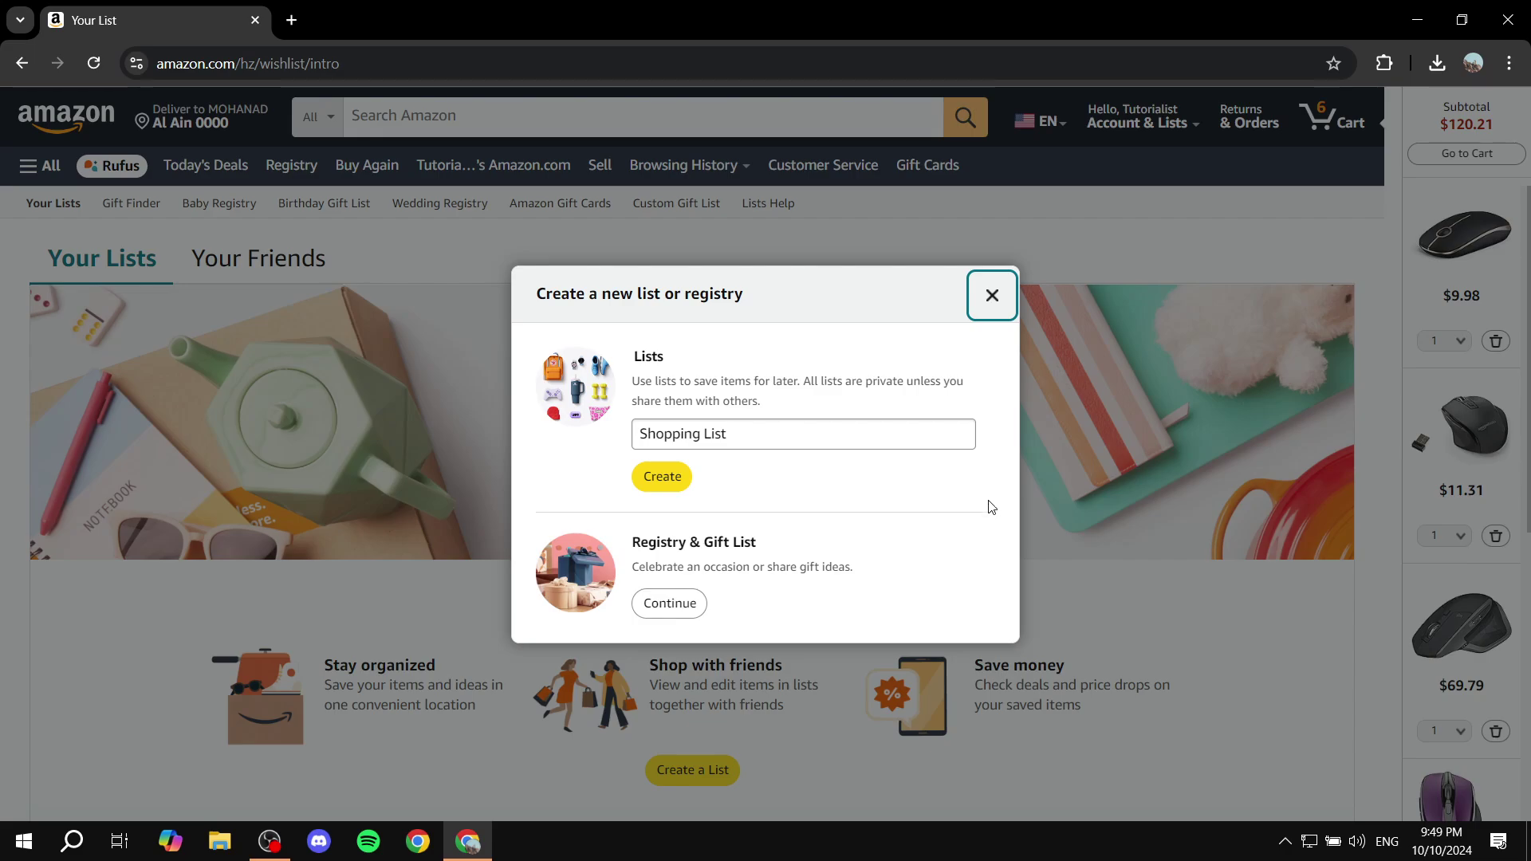
click(776, 434)
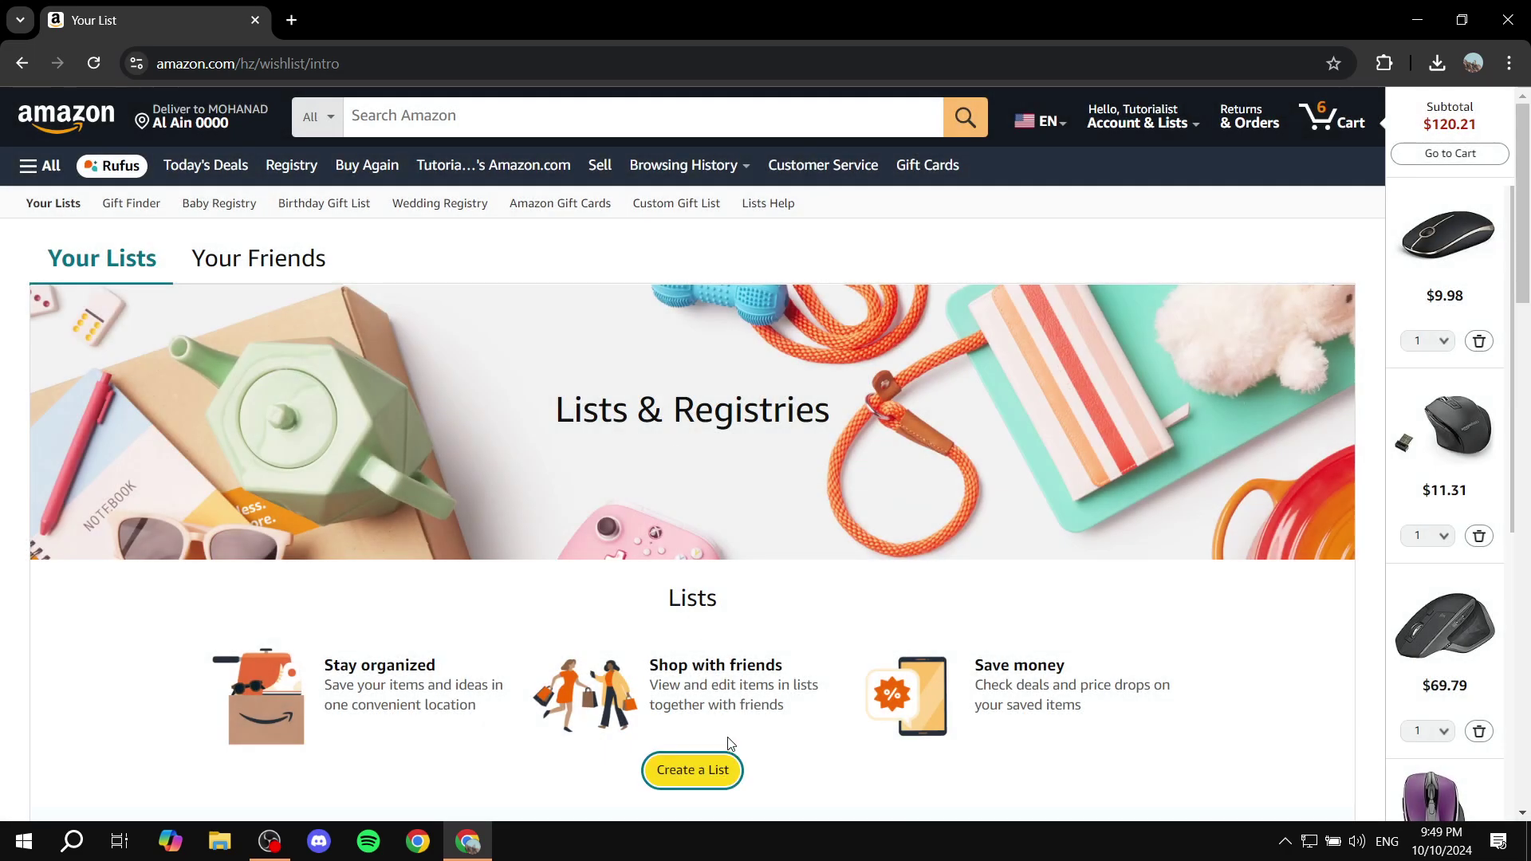
click(703, 765)
click(780, 435)
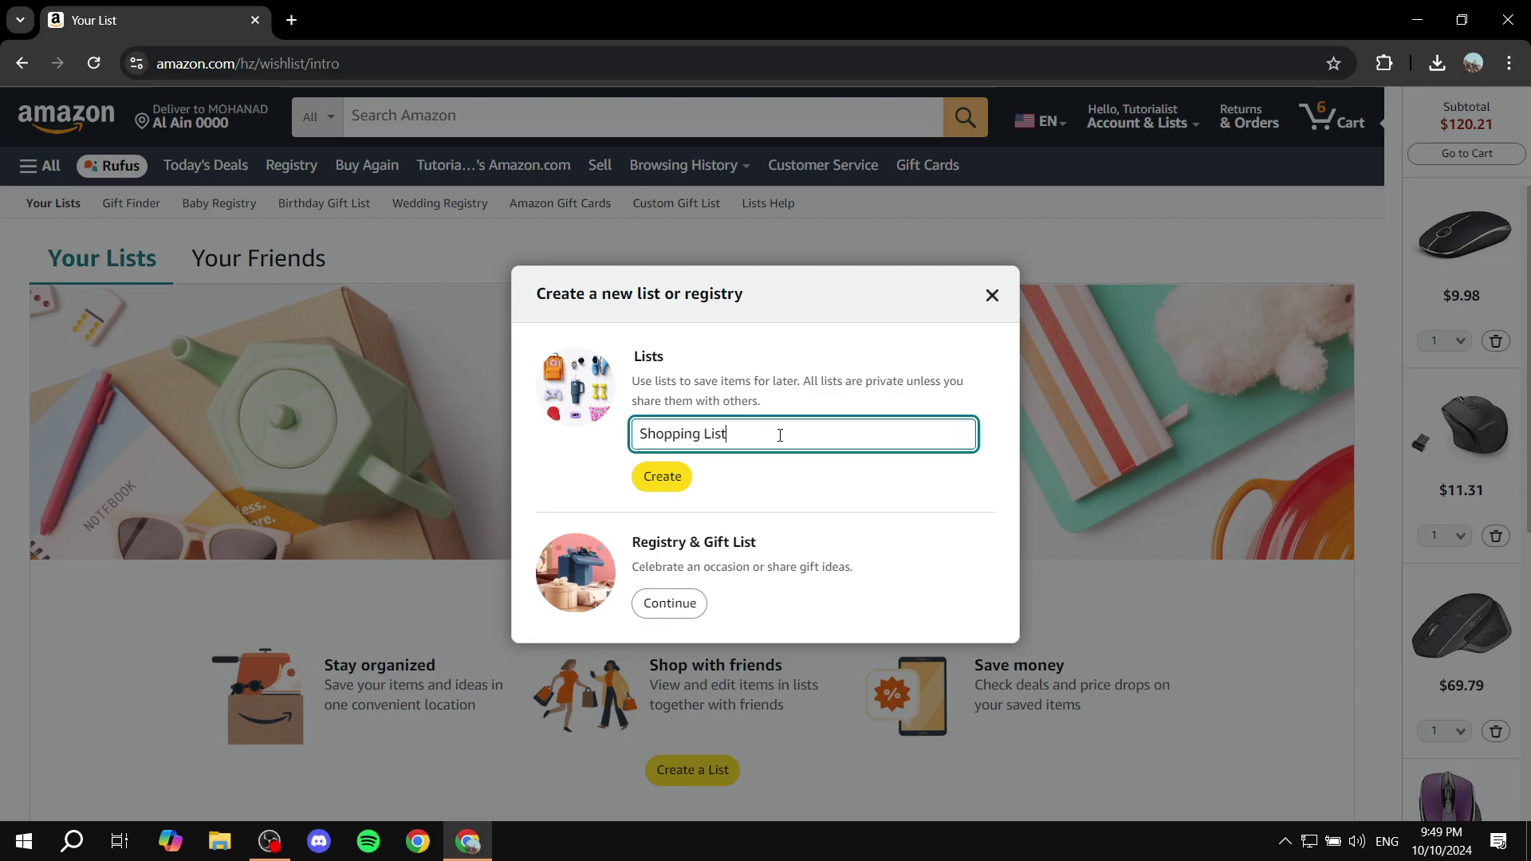
key(ctrl+a)
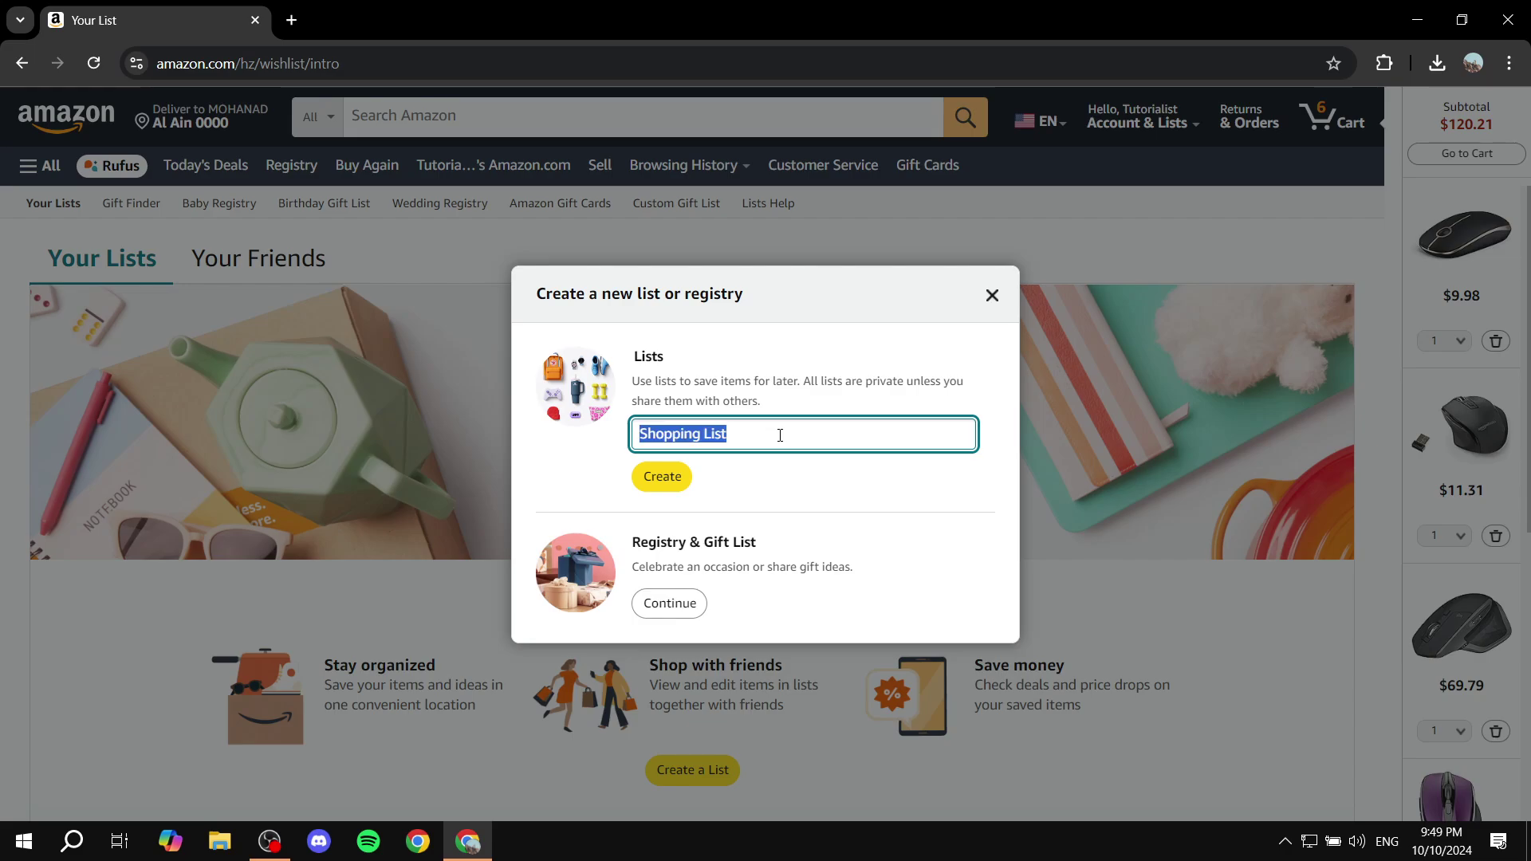
text(Cart )
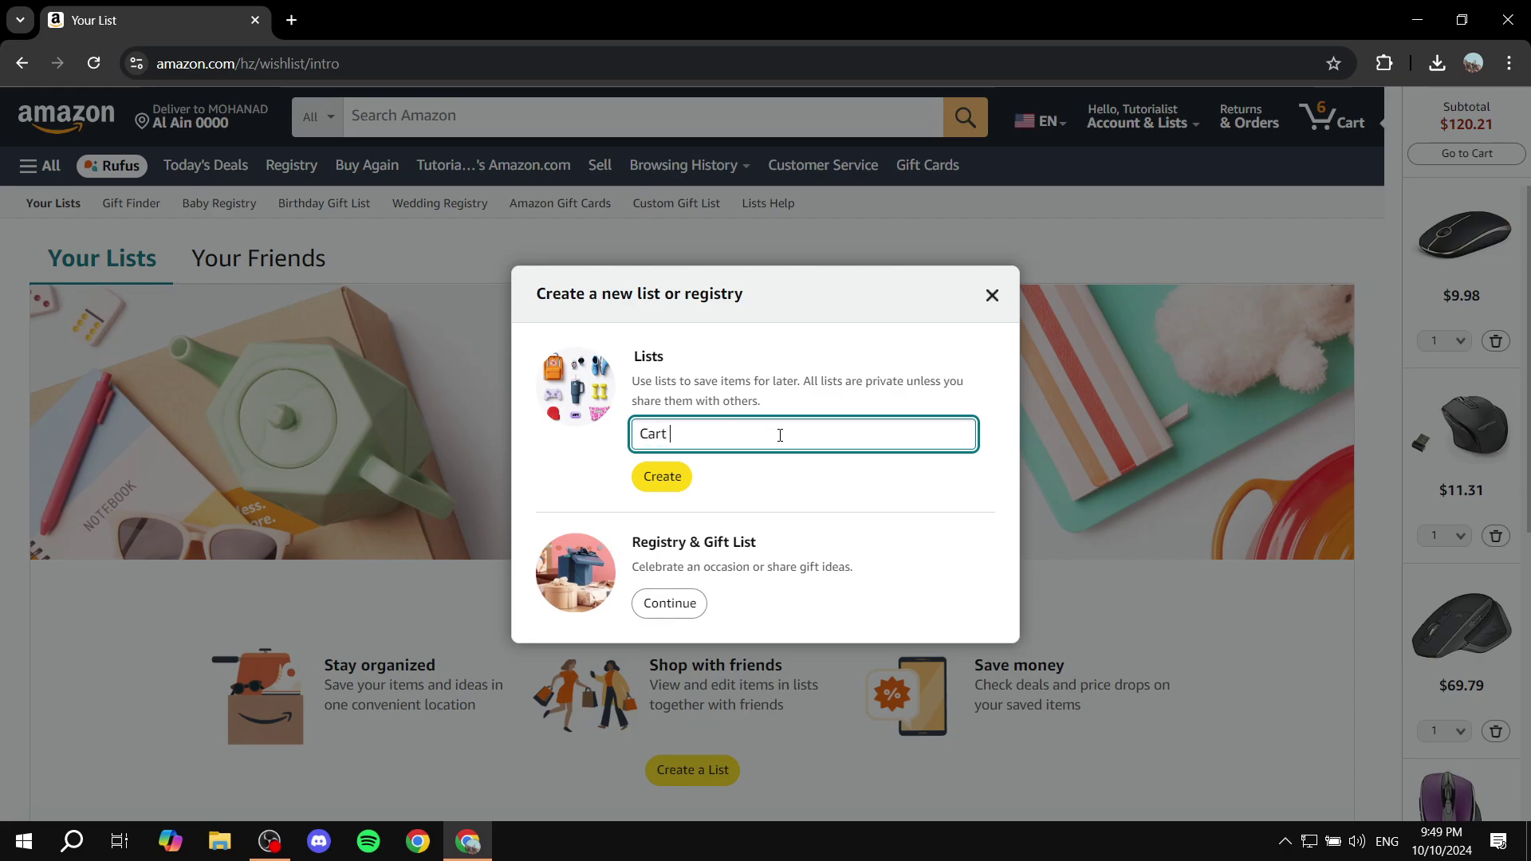
text(list)
click(680, 483)
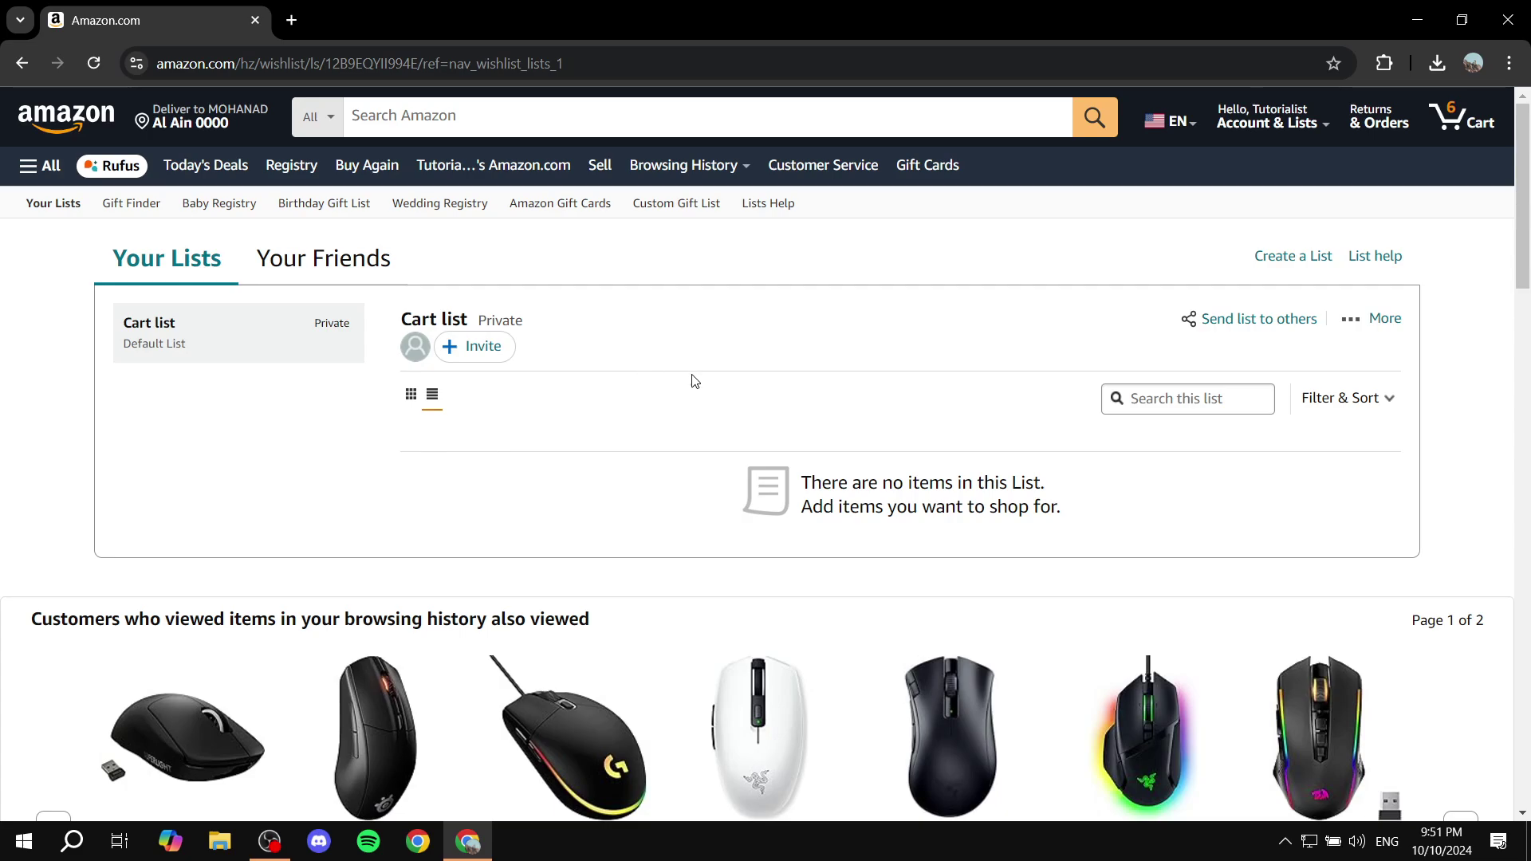
scroll(693, 380, down, 3)
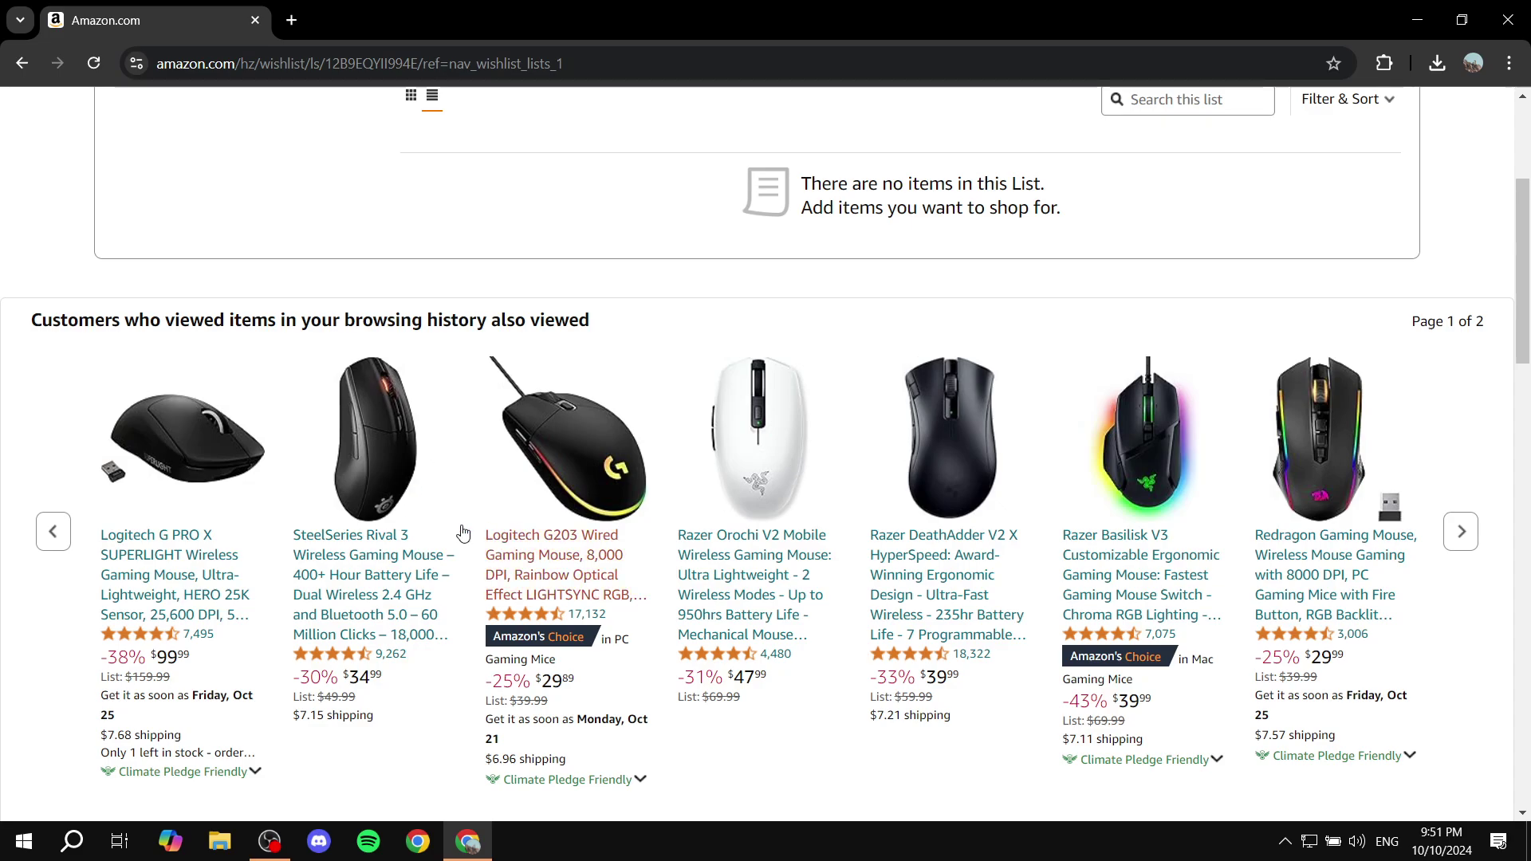
Add the Logitech G PRO X SUPERLIGHT mouse to the Cart list from its product page.
scroll(174, 631, down, 1)
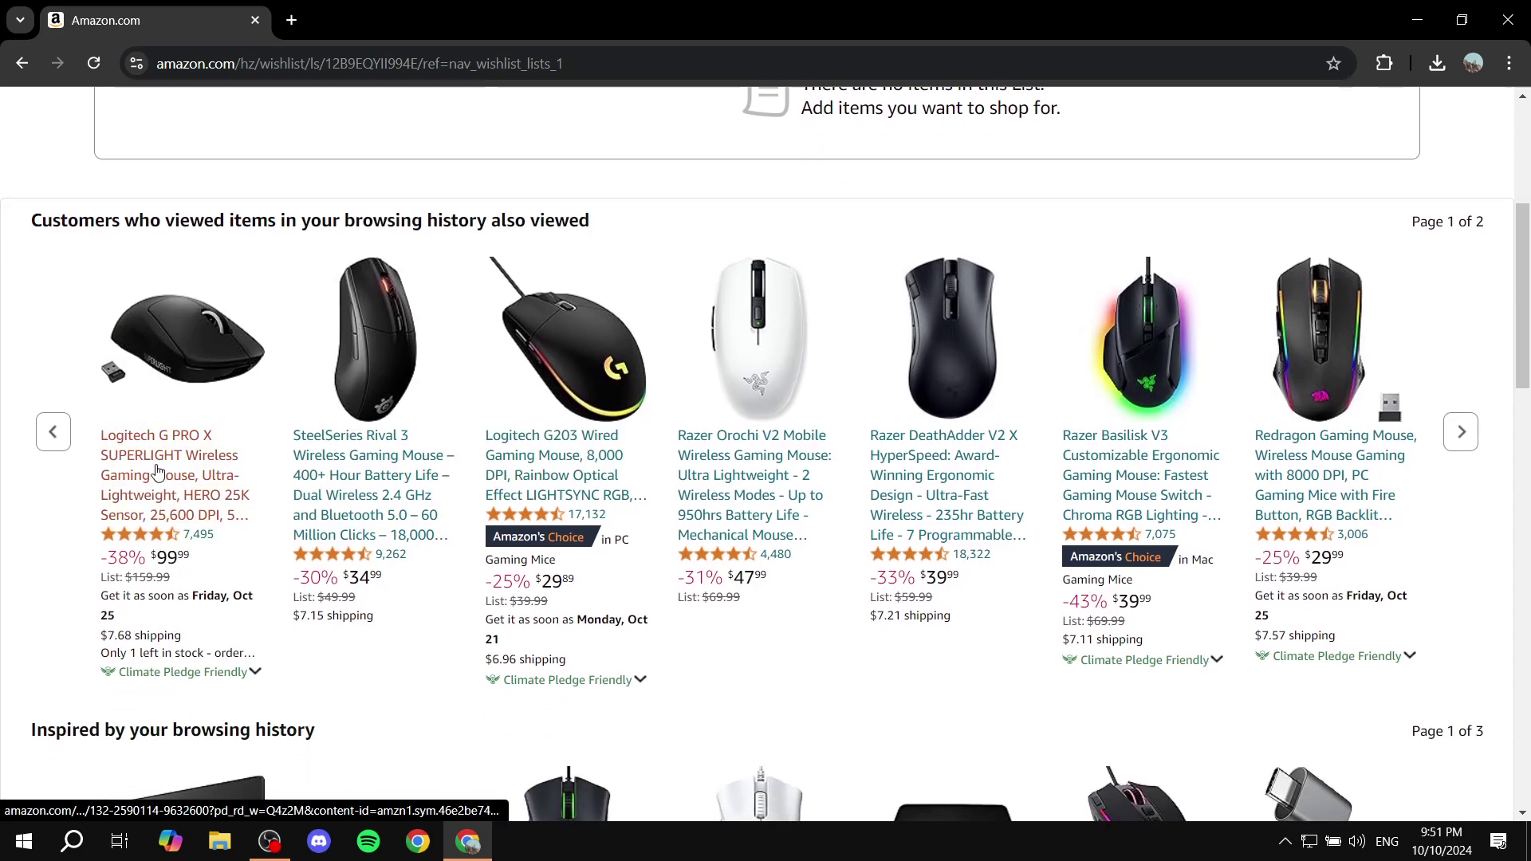
click(165, 385)
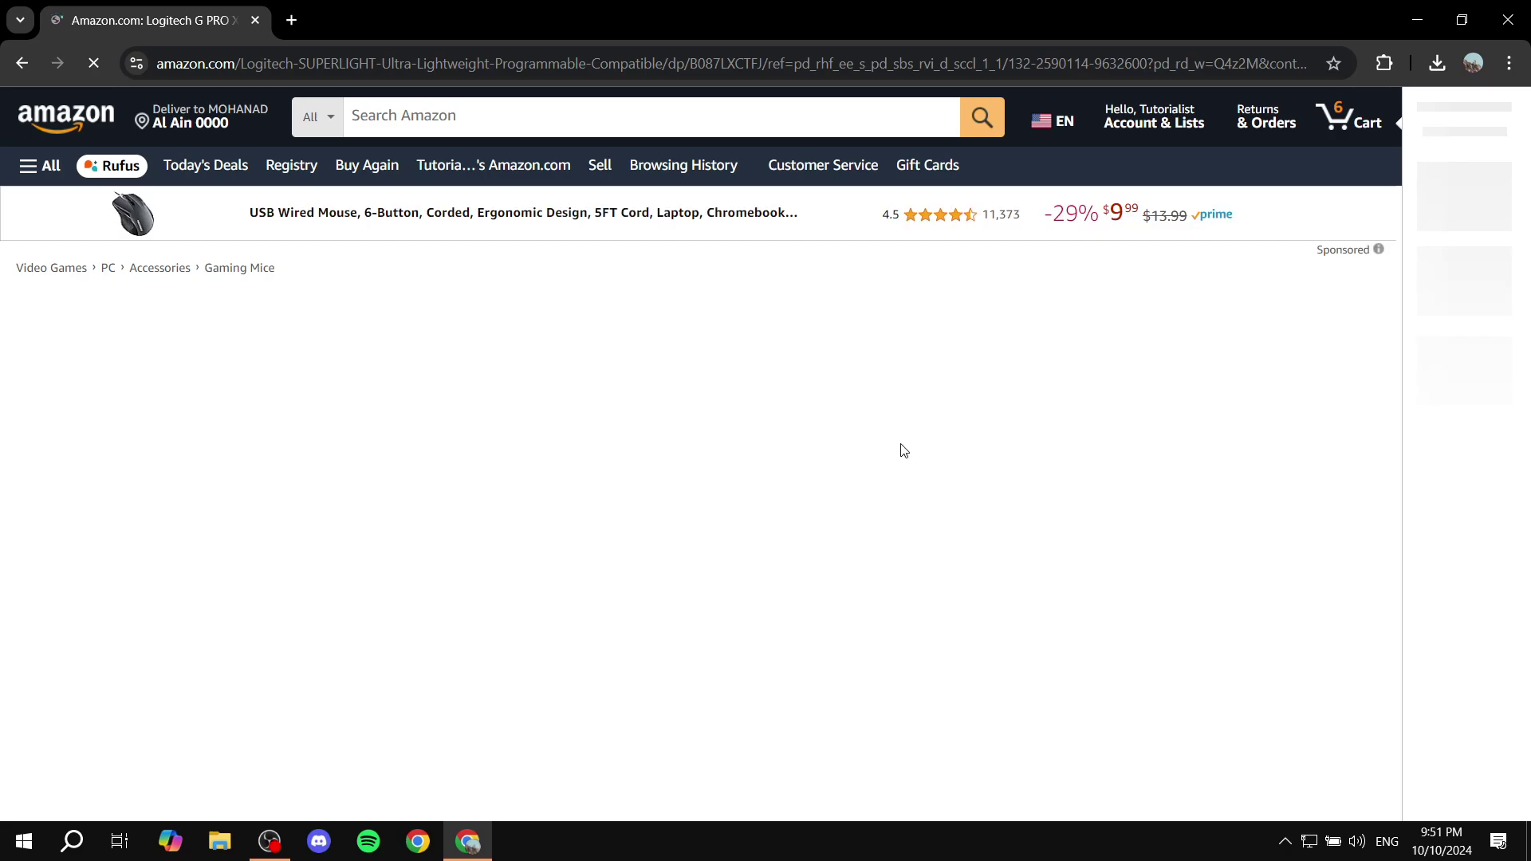
scroll(924, 326, down, 9)
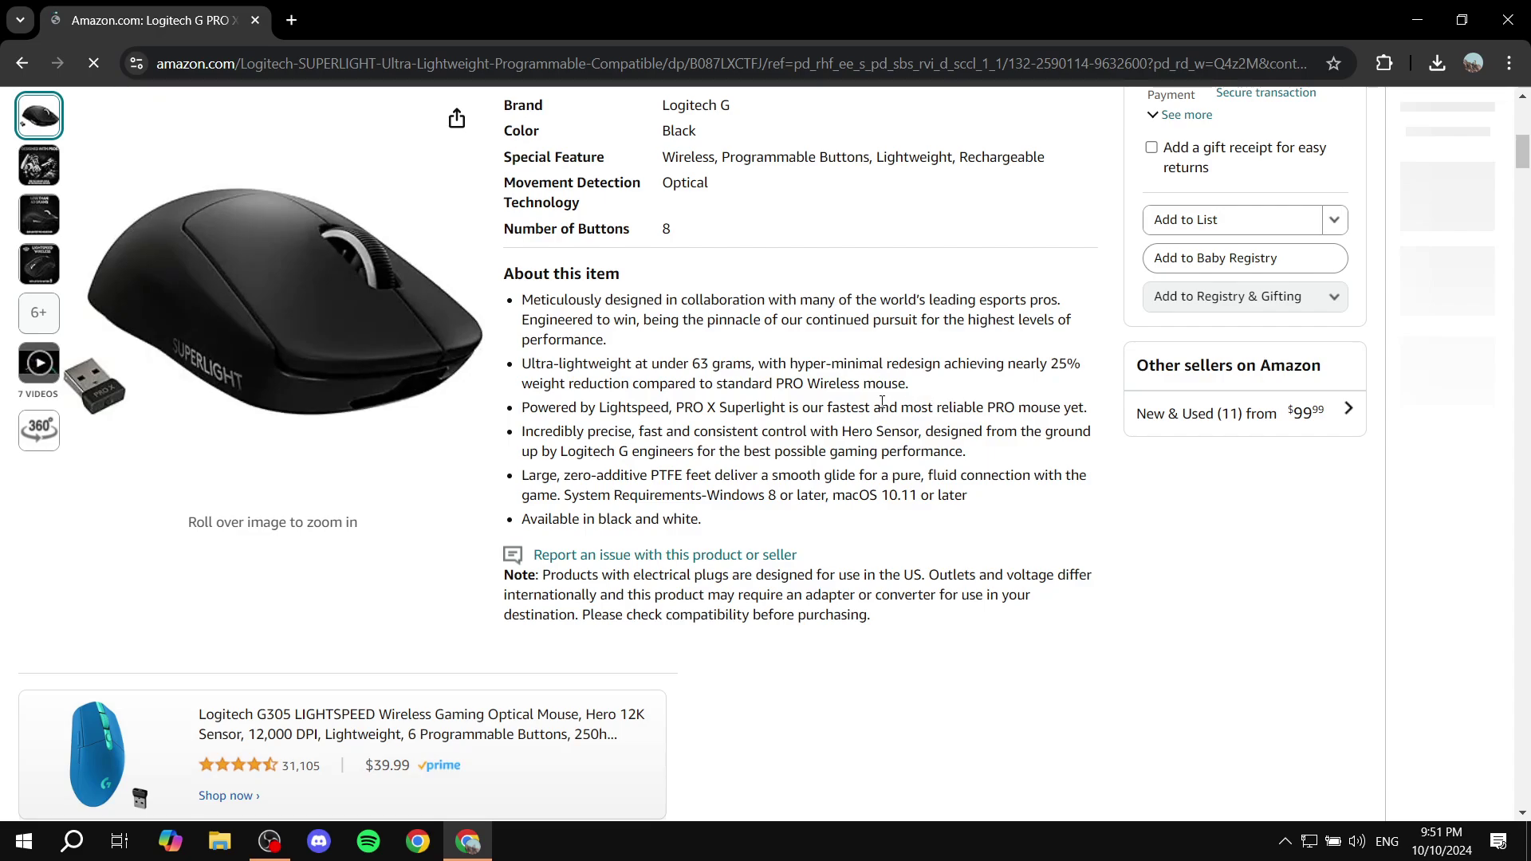
scroll(1093, 274, up, 2)
click(1248, 431)
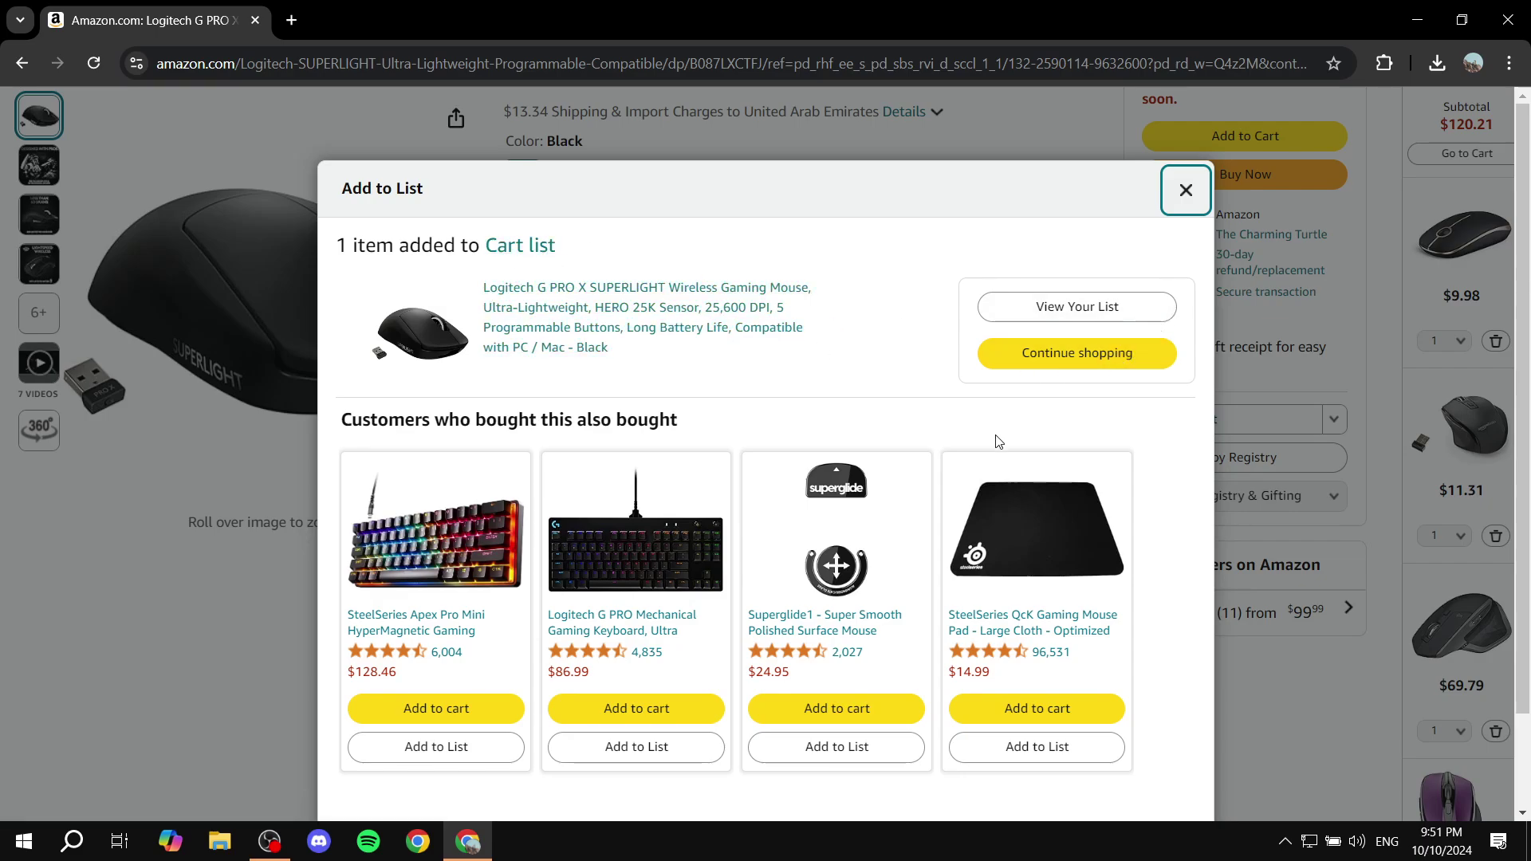
click(1027, 353)
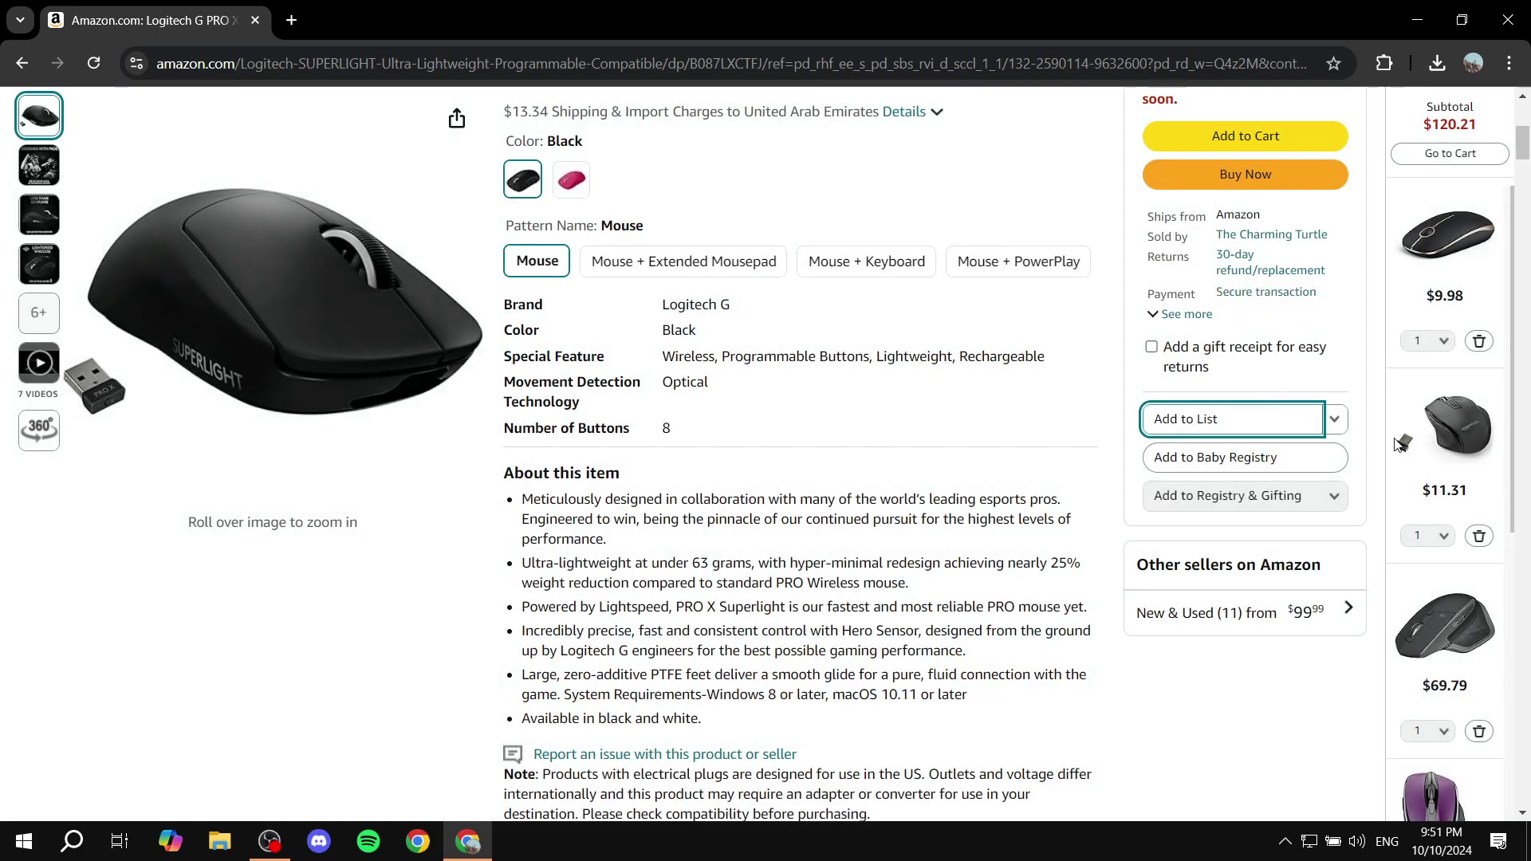
Add the VssoPlor and $11.31 Amazon Basics Ergonomic mice to the Cart list too.
scroll(1364, 269, up, 3)
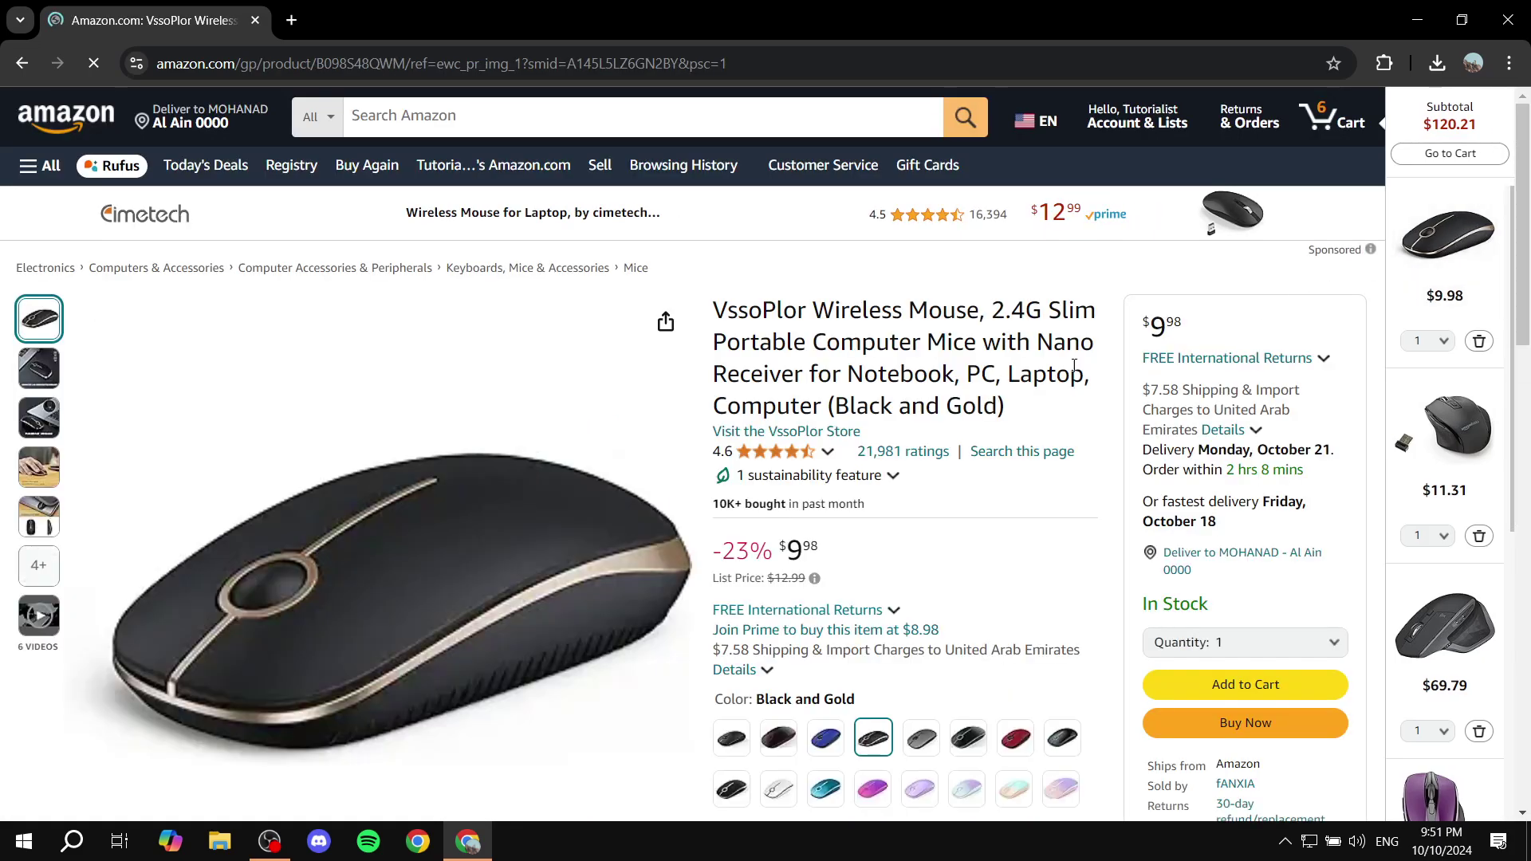
scroll(1196, 540, down, 5)
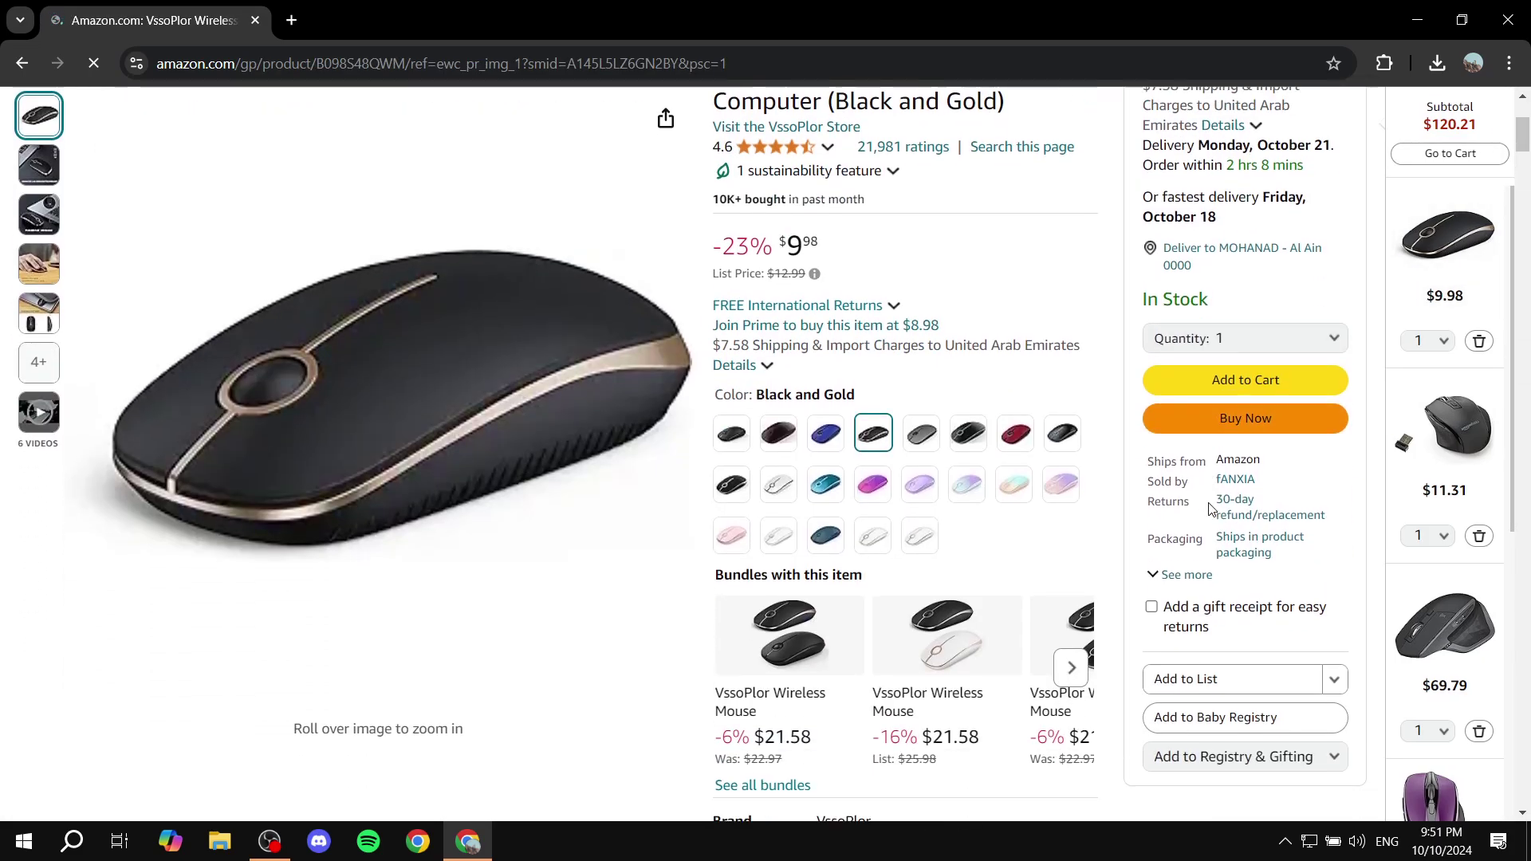
click(1263, 587)
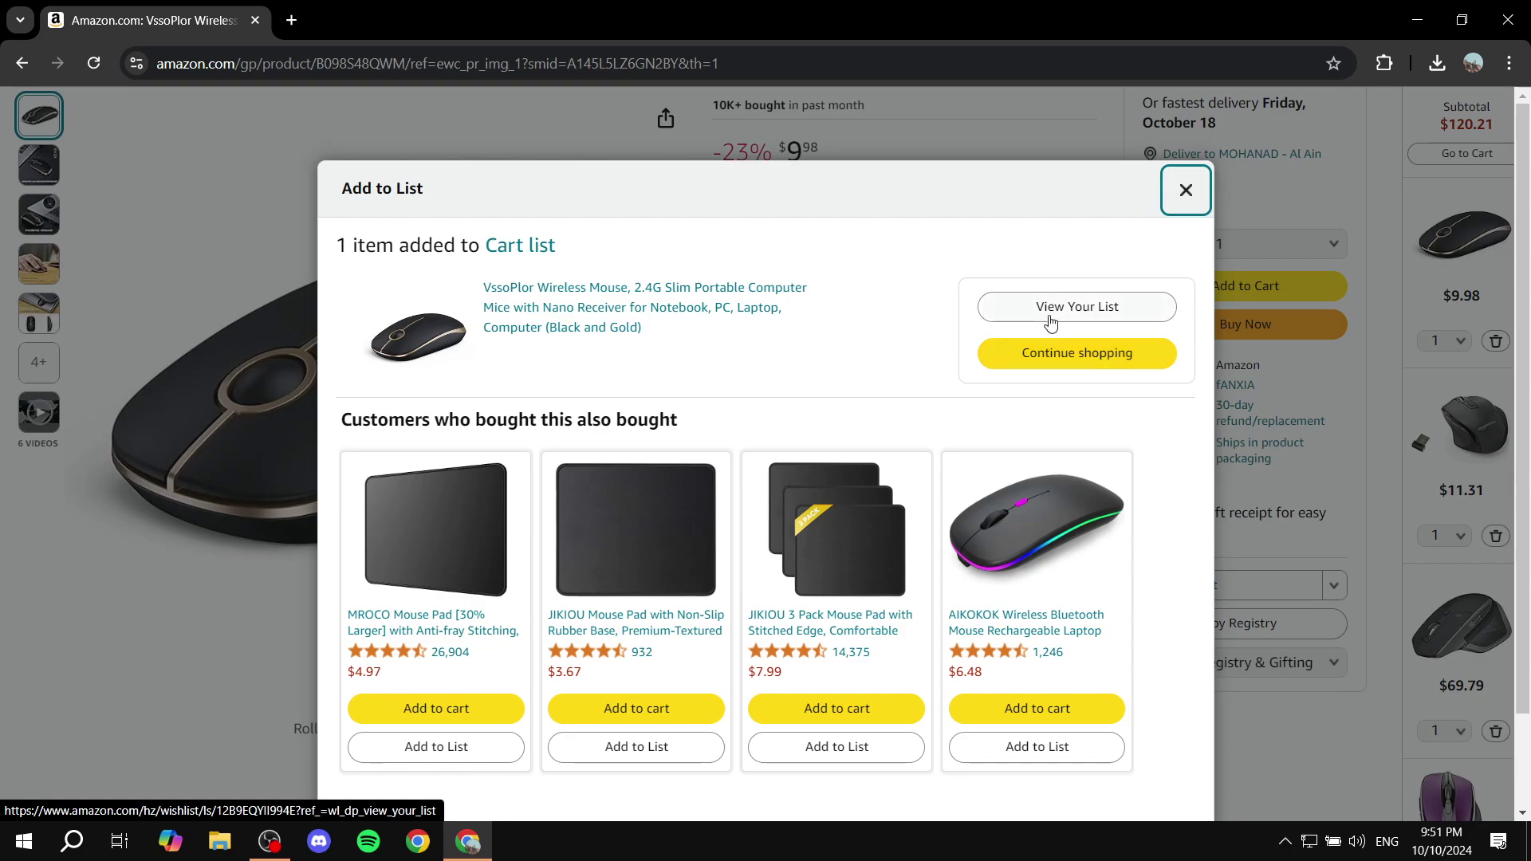
click(1091, 357)
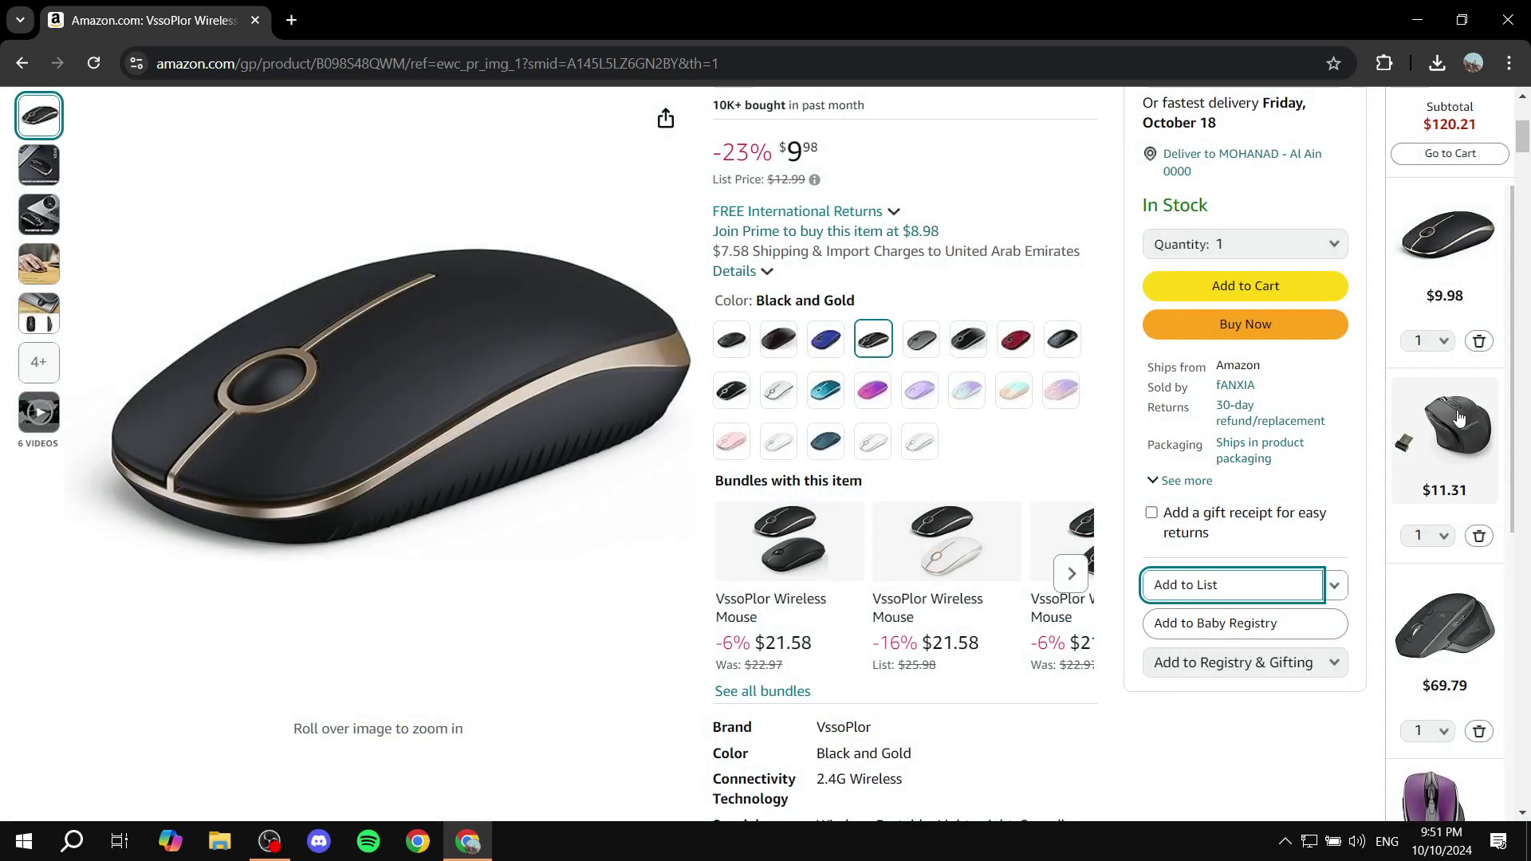
click(1458, 418)
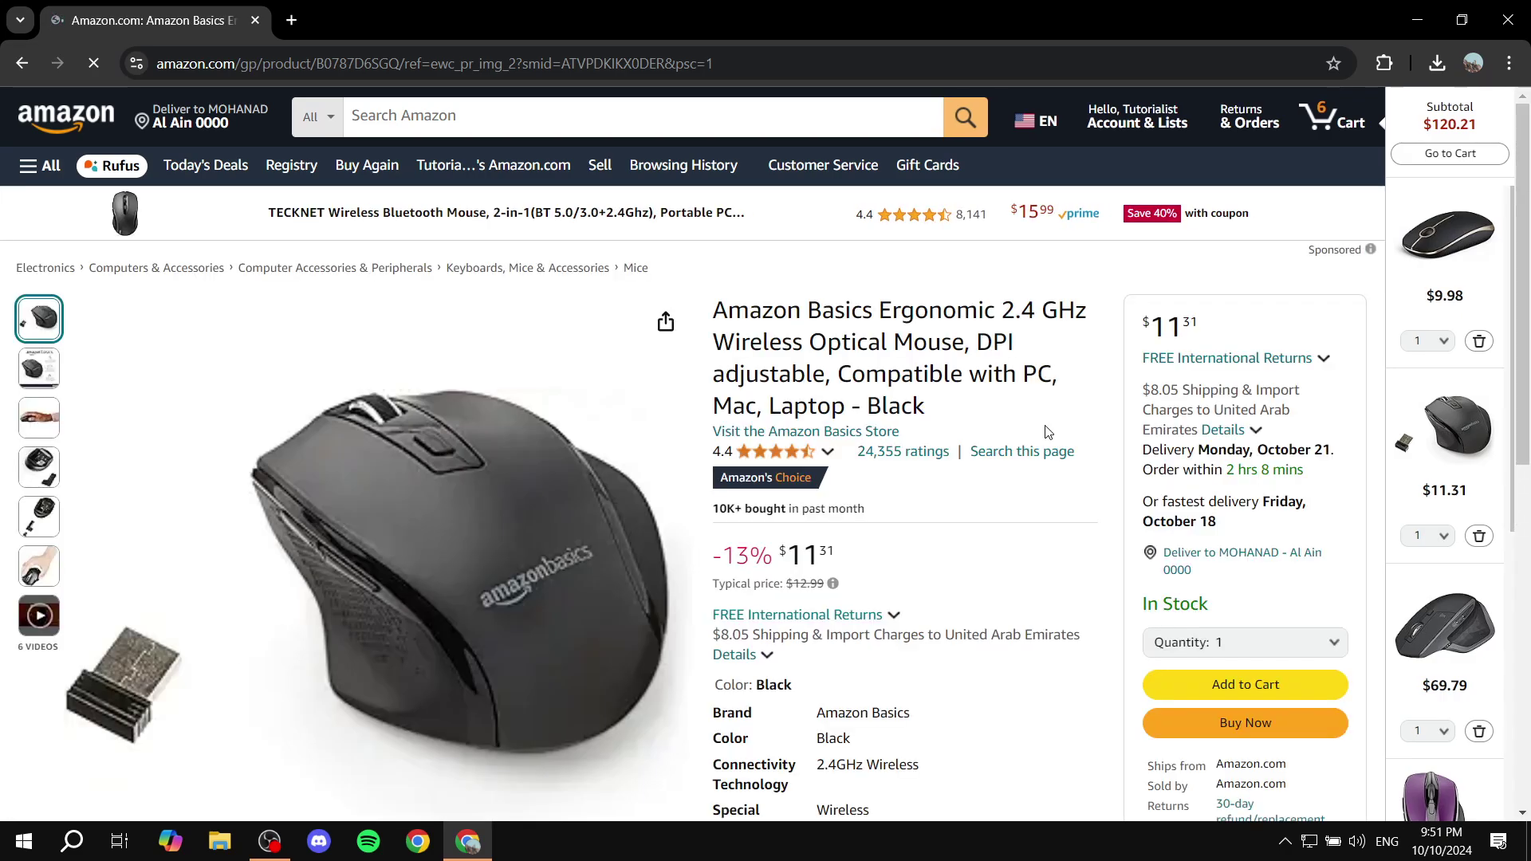
scroll(1047, 431, down, 5)
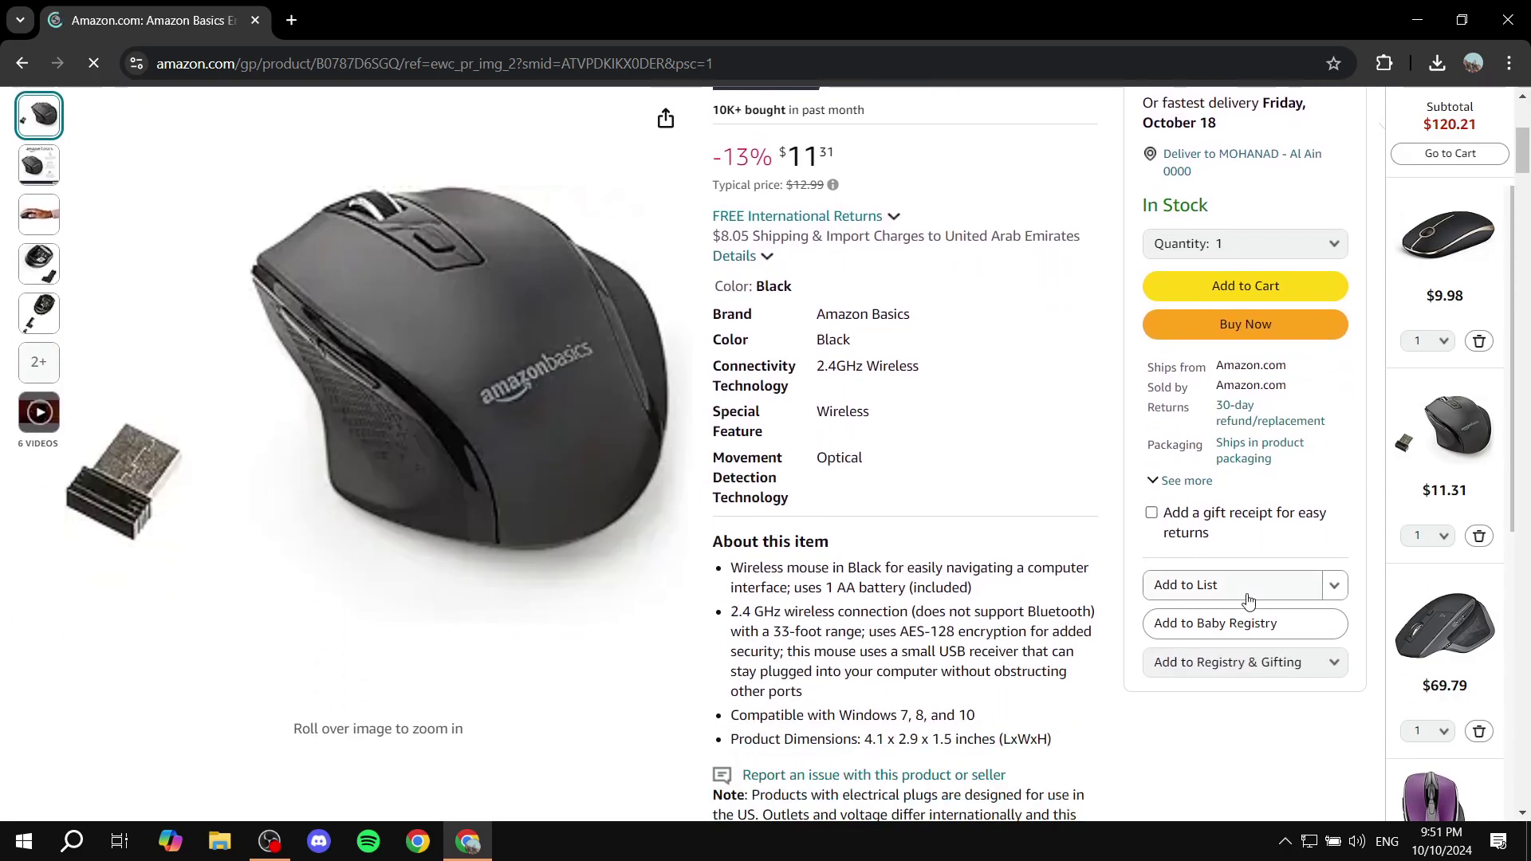
click(1248, 598)
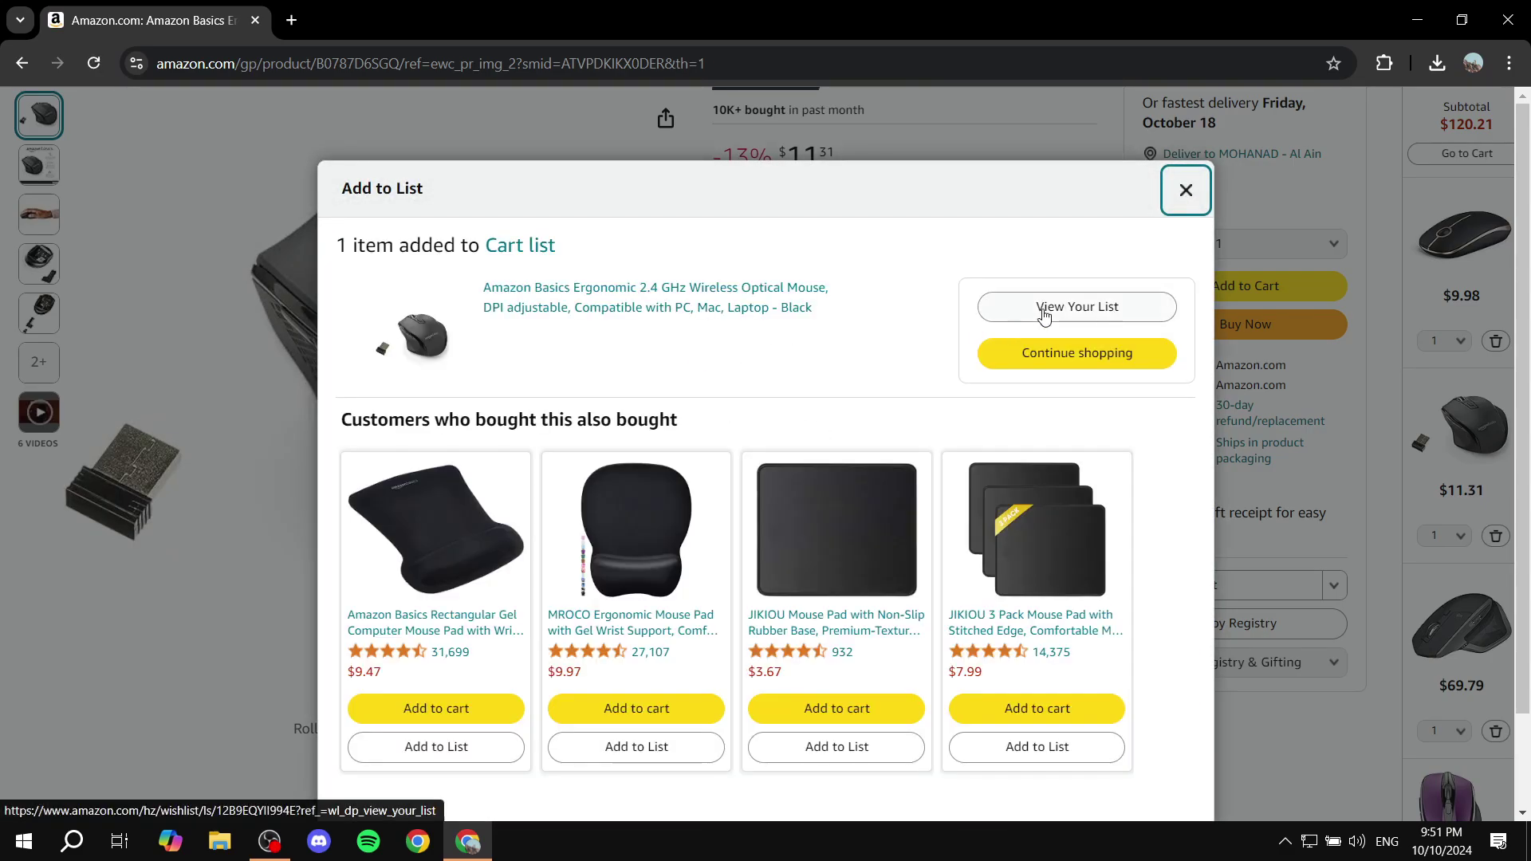
click(1085, 354)
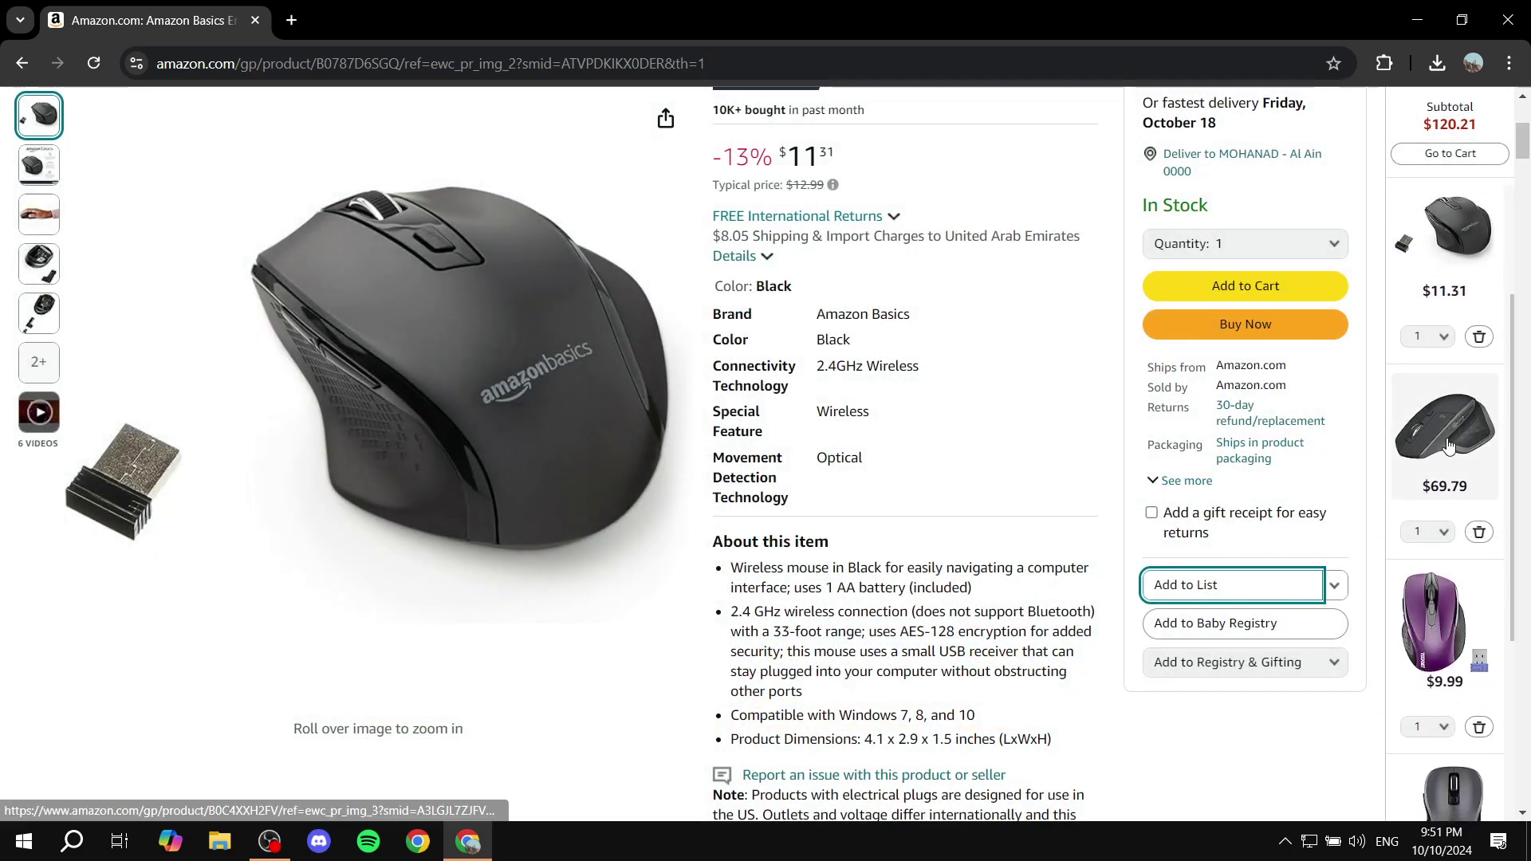
click(1445, 624)
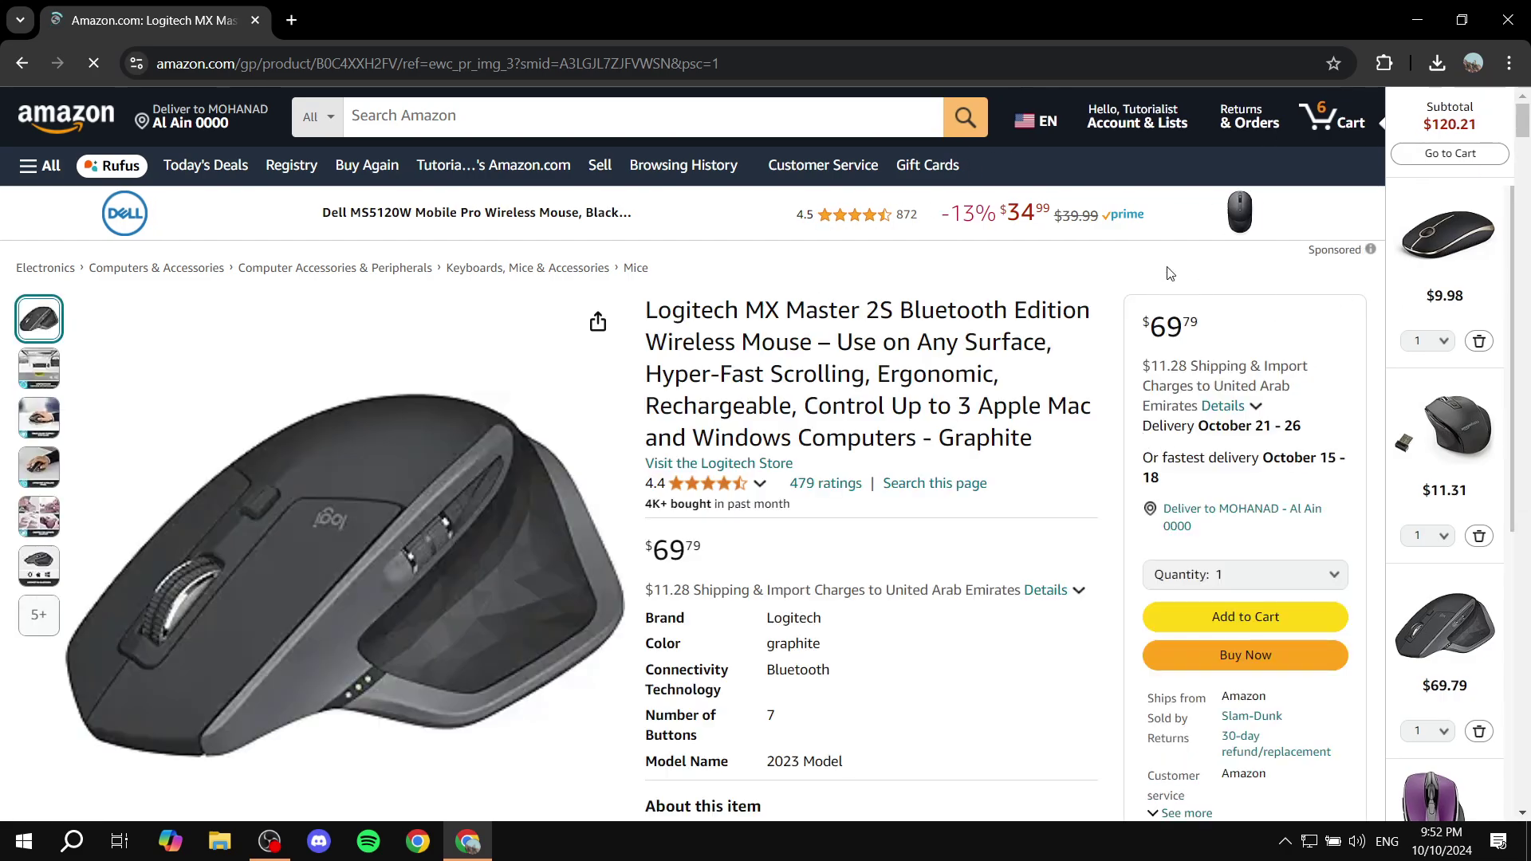
mouse_move(1156, 124)
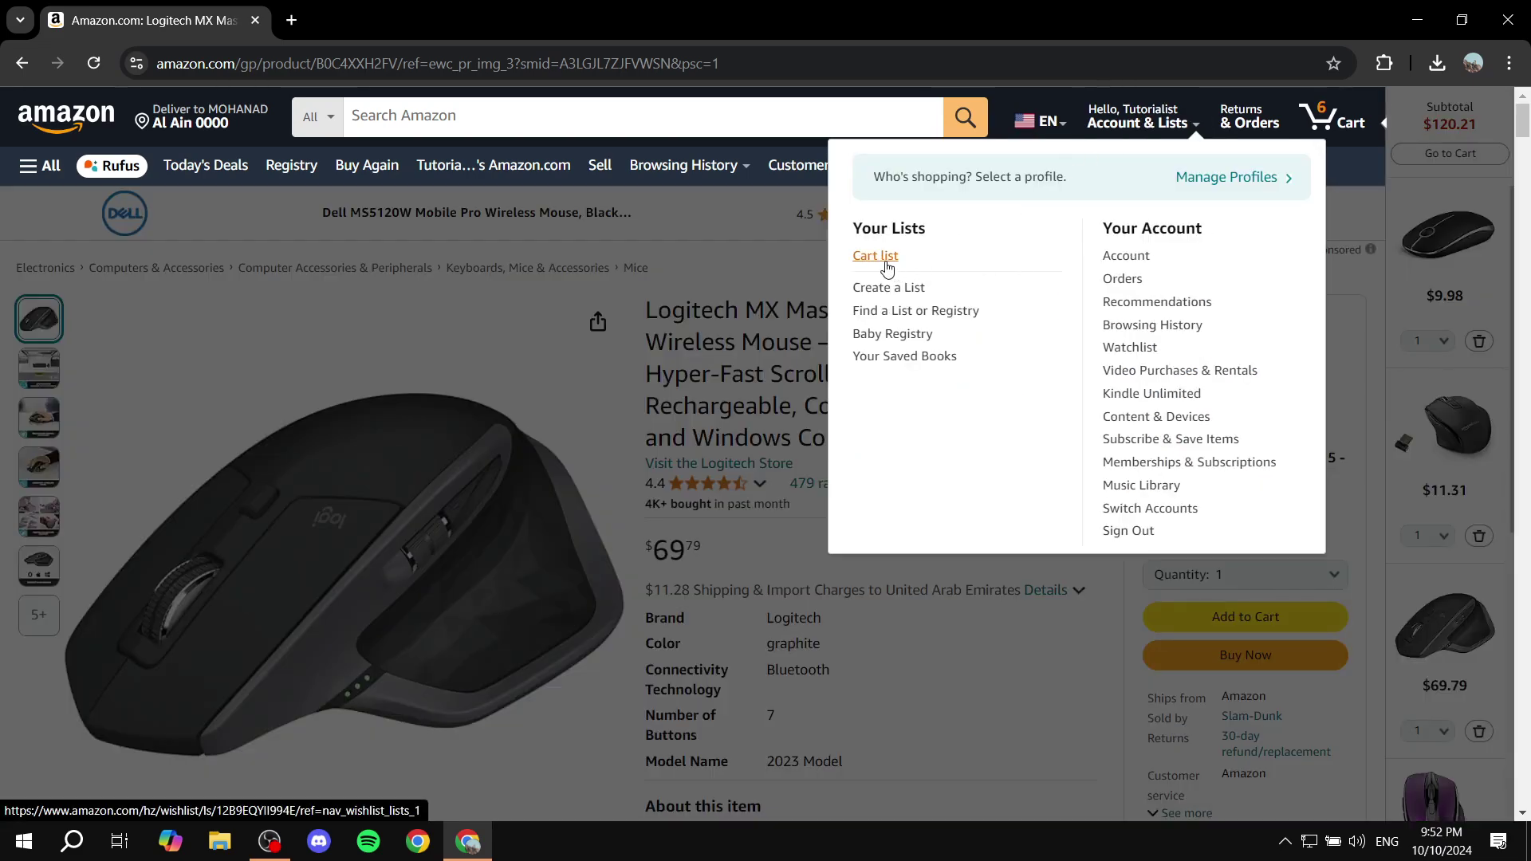
Open the Cart list and copy a VIEW ONLY sharing link for it.
click(919, 222)
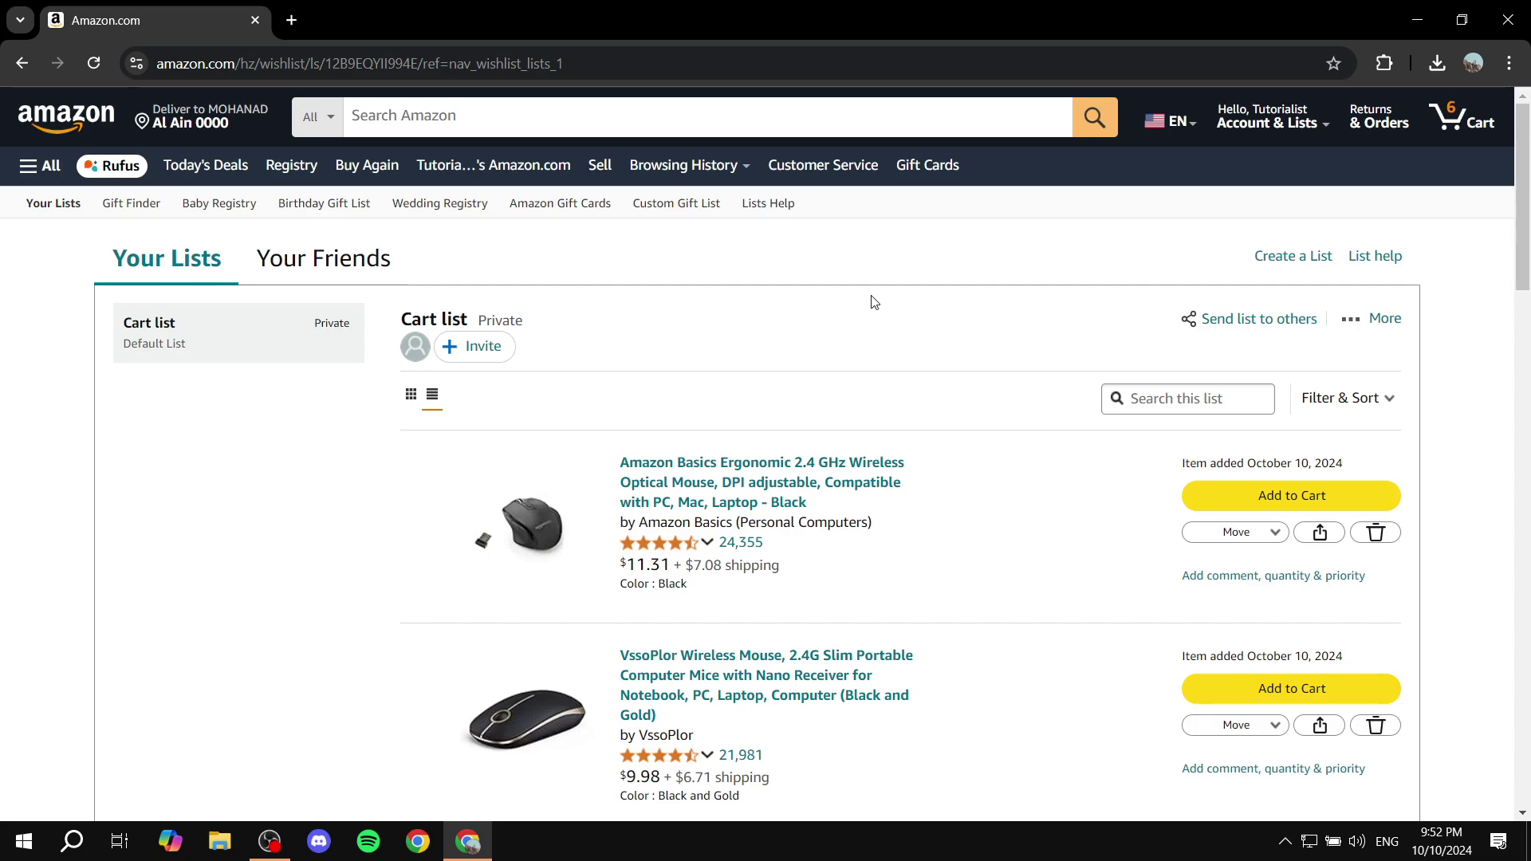
scroll(727, 327, down, 5)
scroll(813, 335, down, 2)
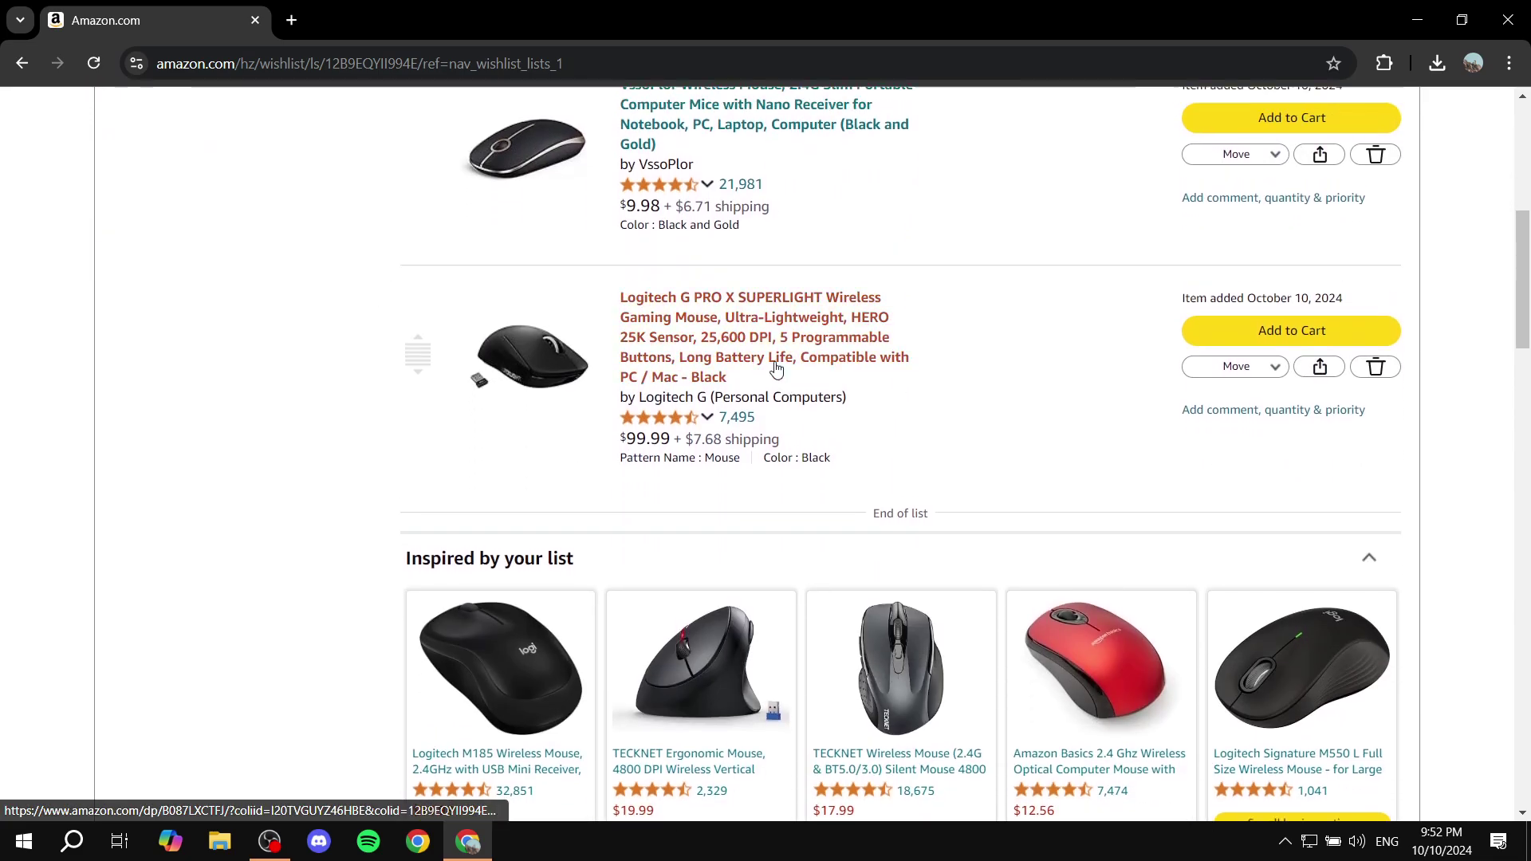
scroll(510, 288, up, 7)
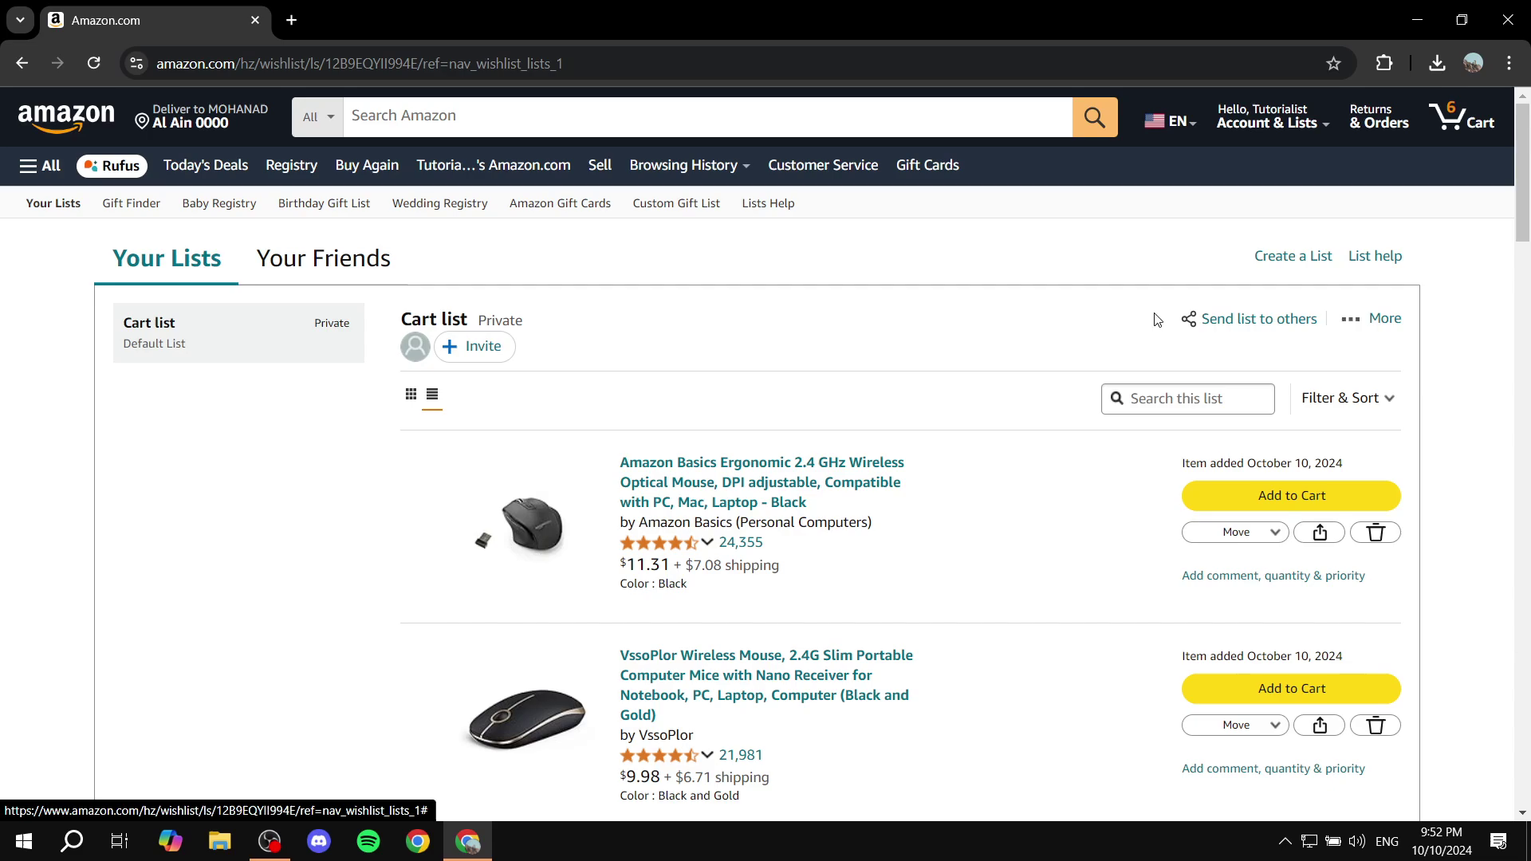
click(1244, 321)
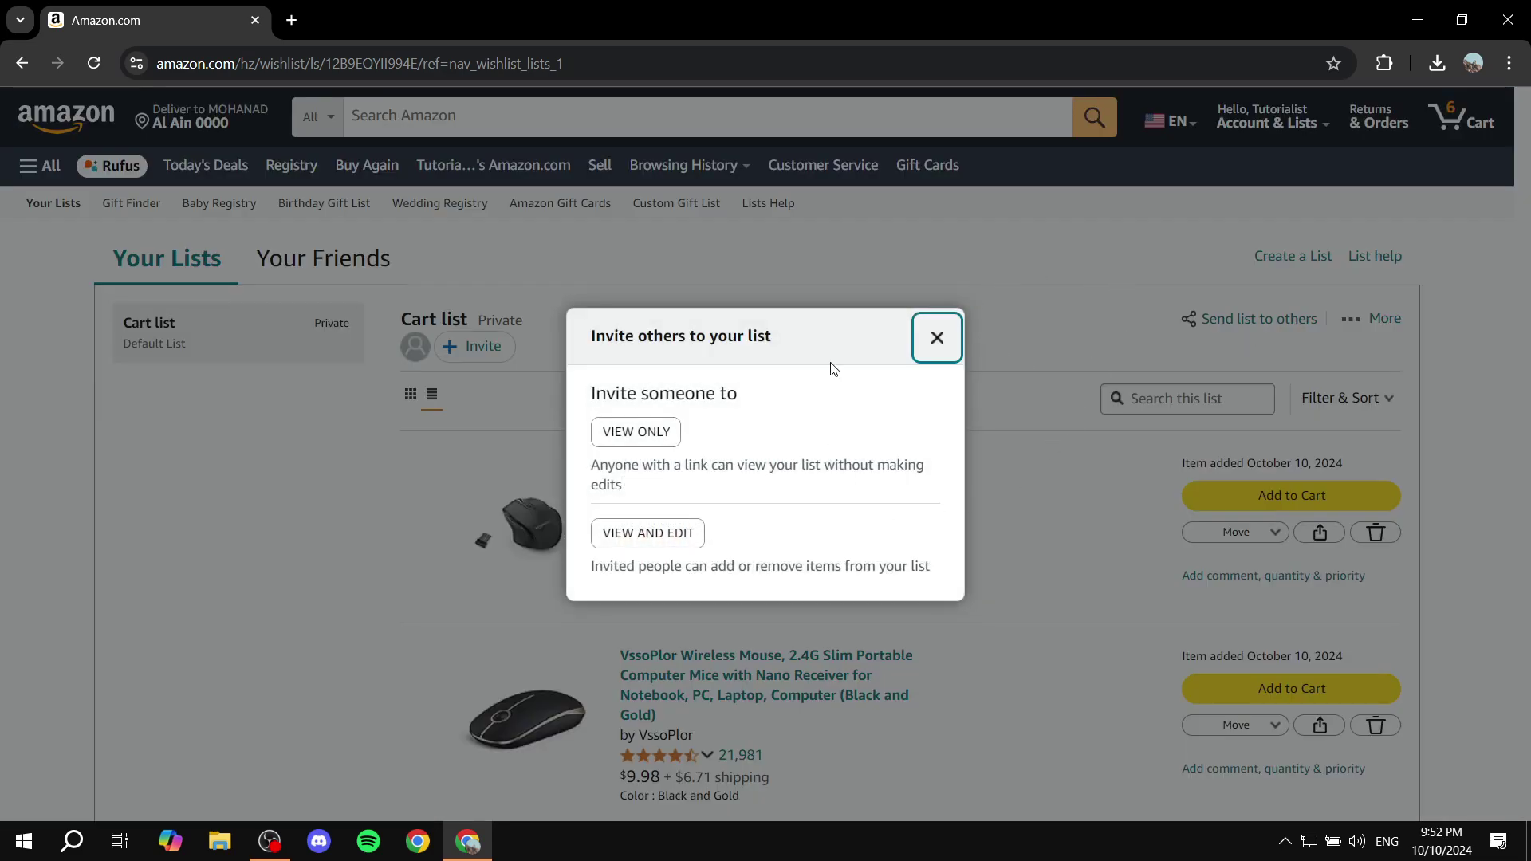
drag(591, 404, 759, 406)
click(763, 409)
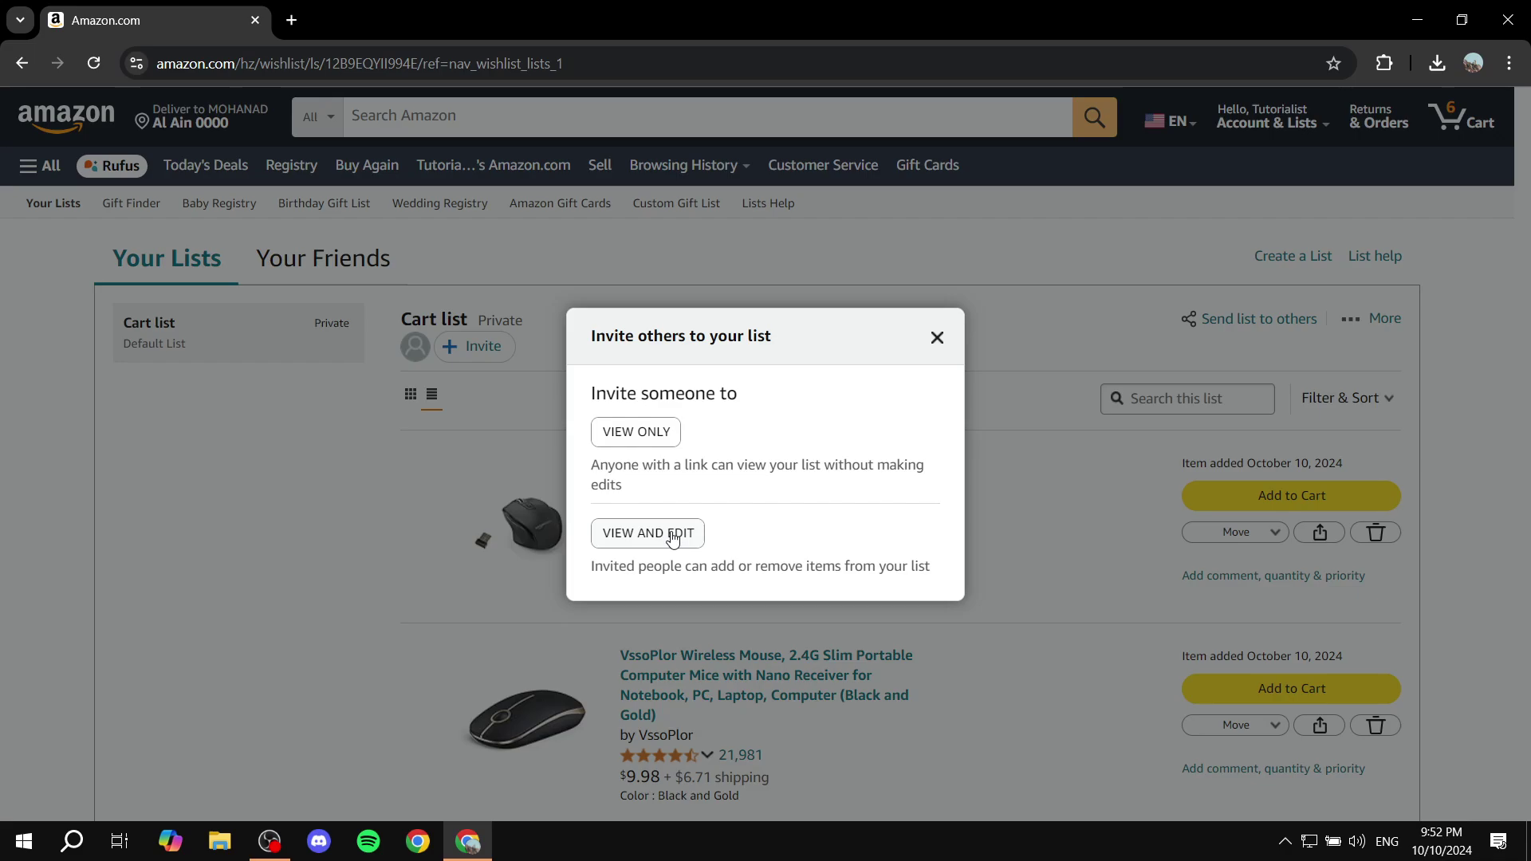
click(665, 433)
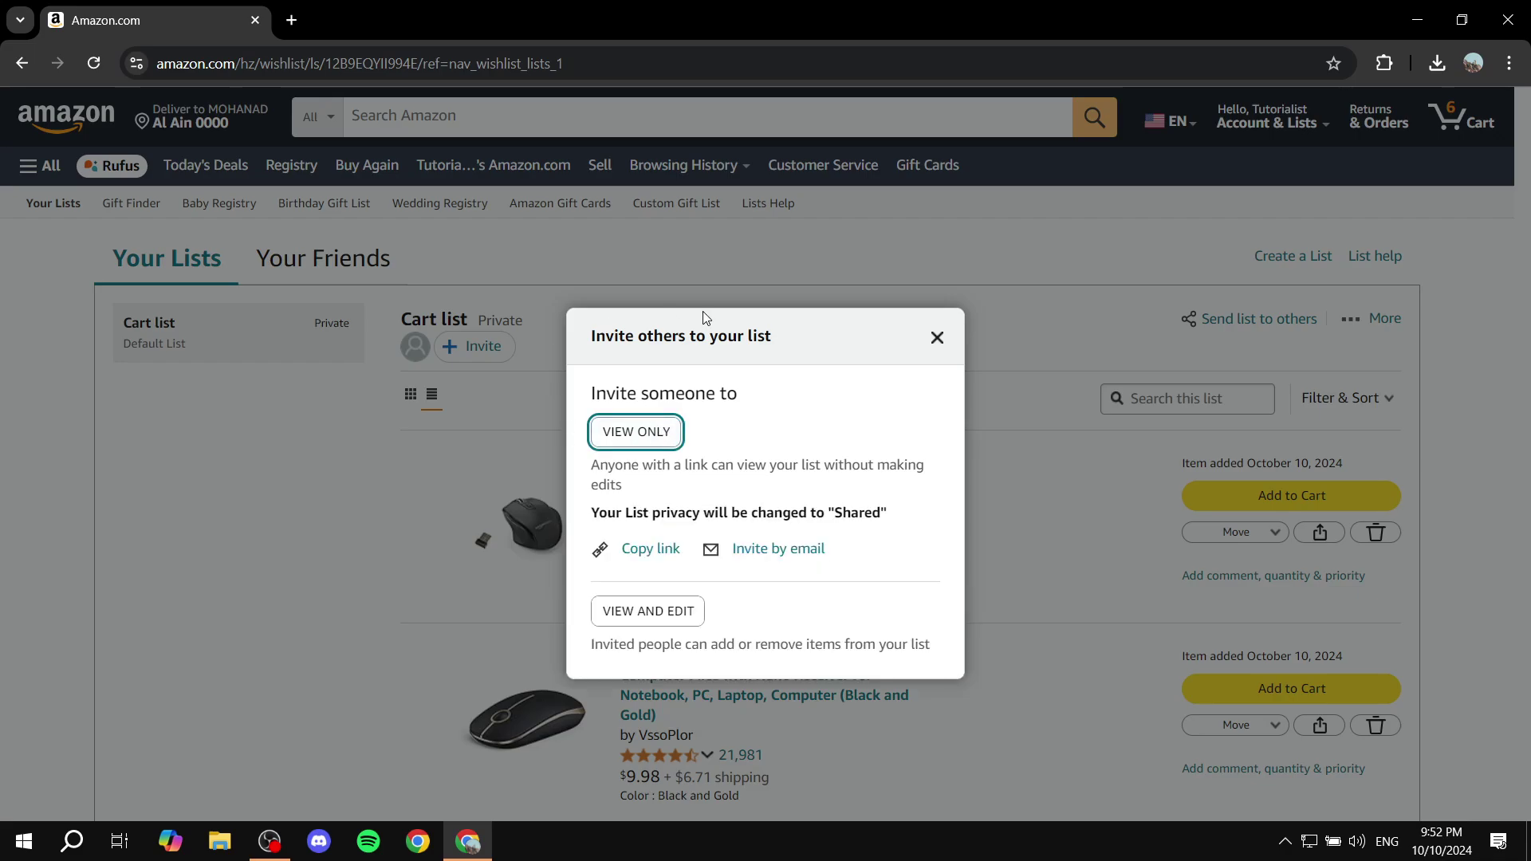
click(638, 550)
Open the copied Cart list link in Opera to view the list signed out.
click(937, 337)
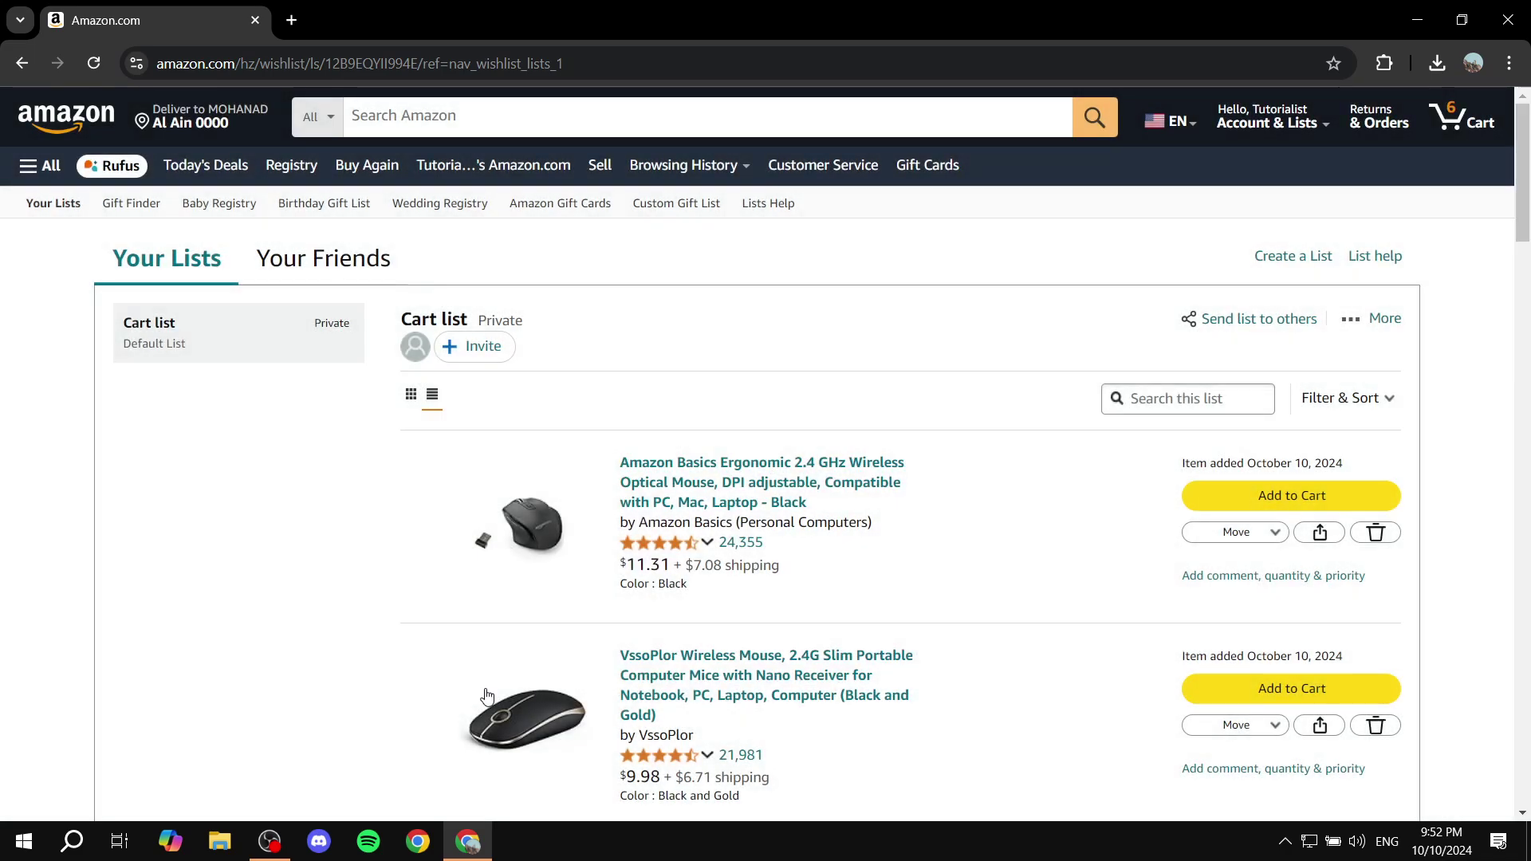
click(24, 842)
click(488, 788)
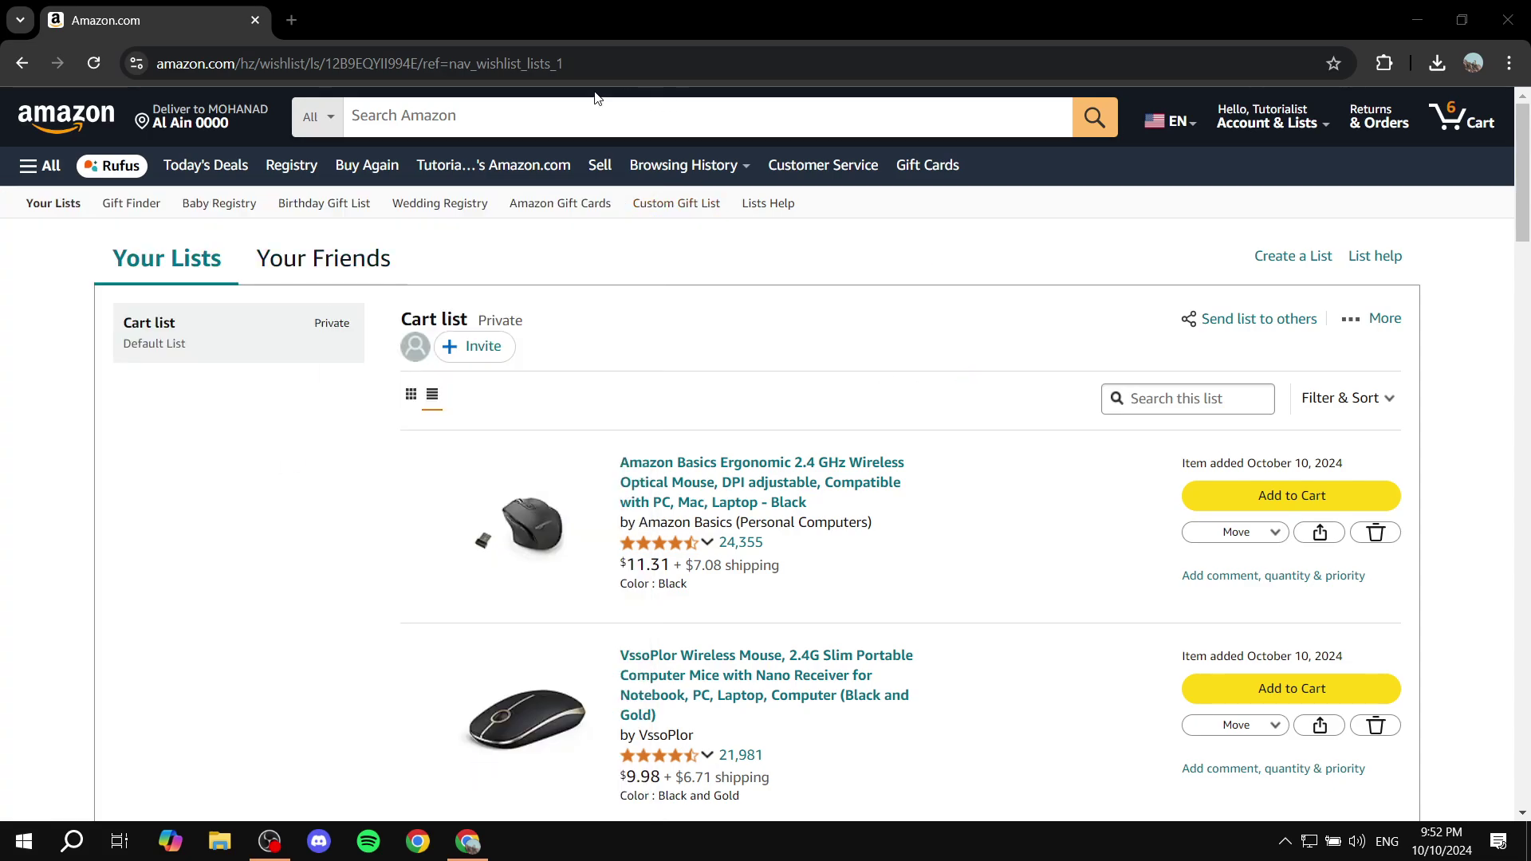
key(ctrl+v)
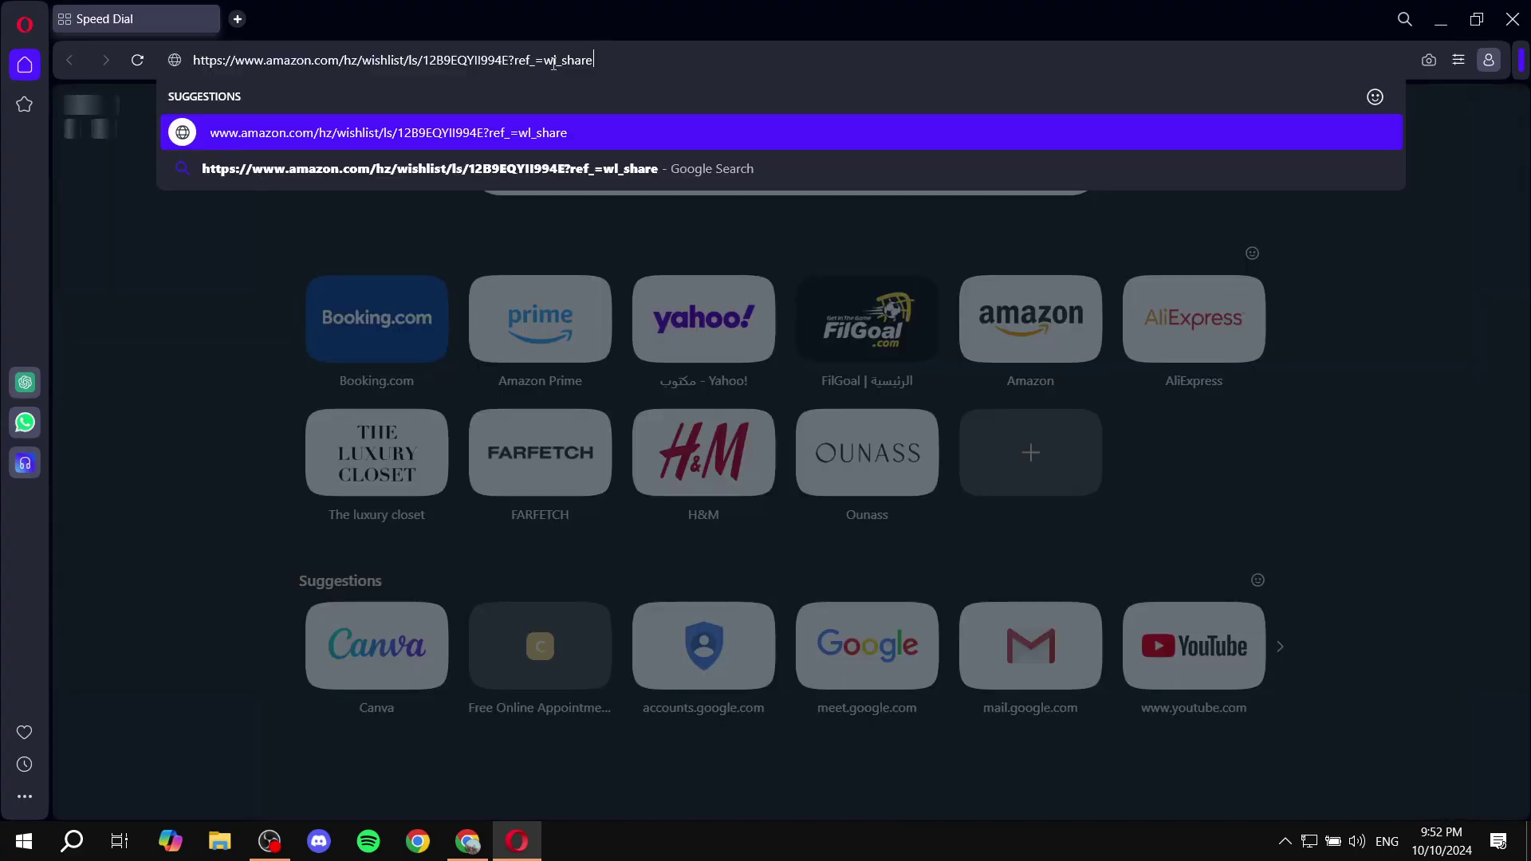
key(Return)
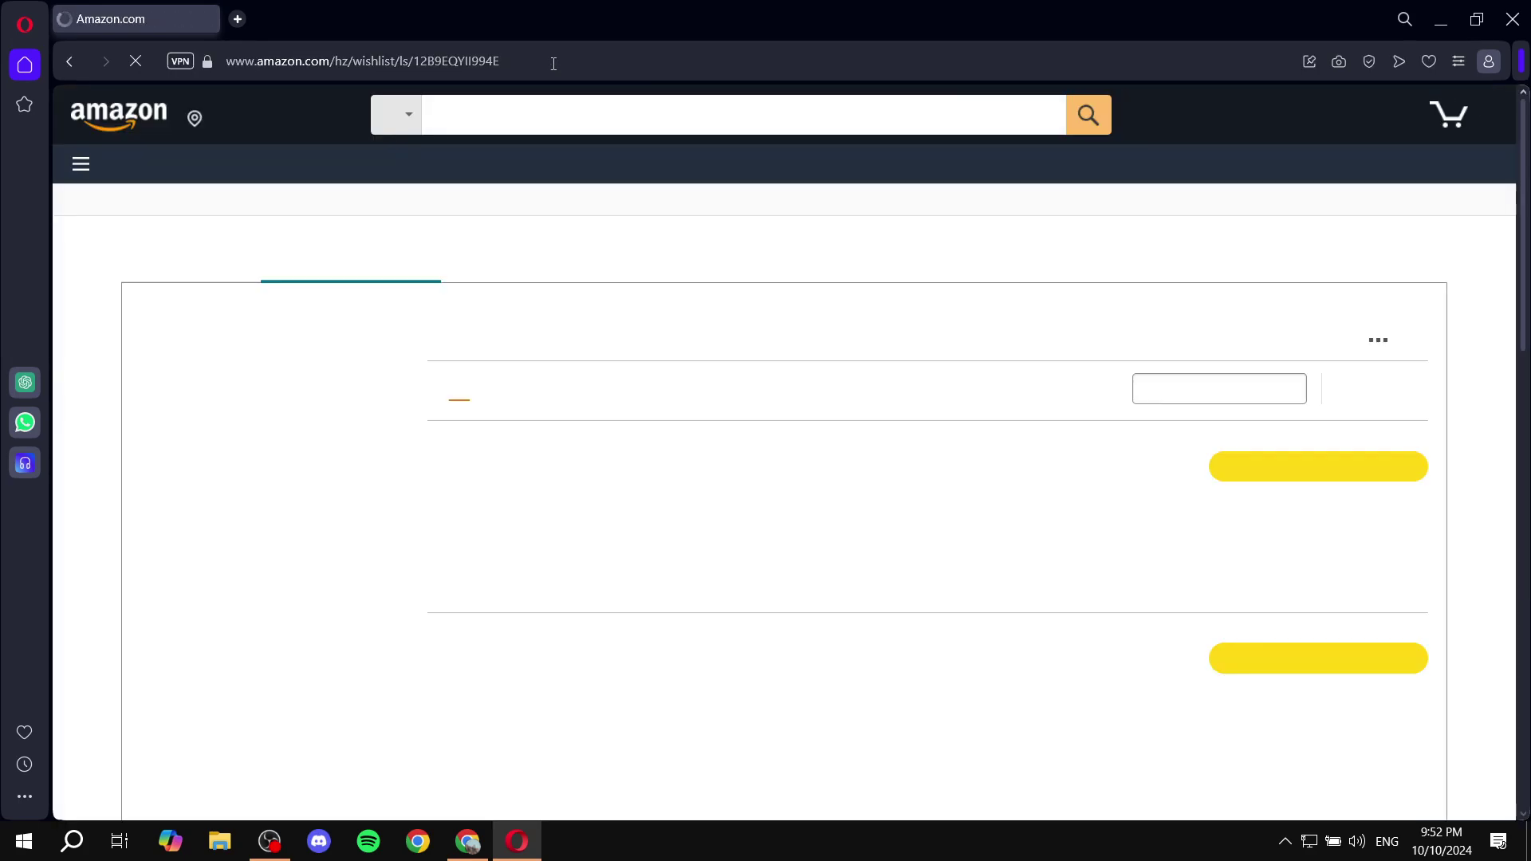
scroll(1181, 631, down, 8)
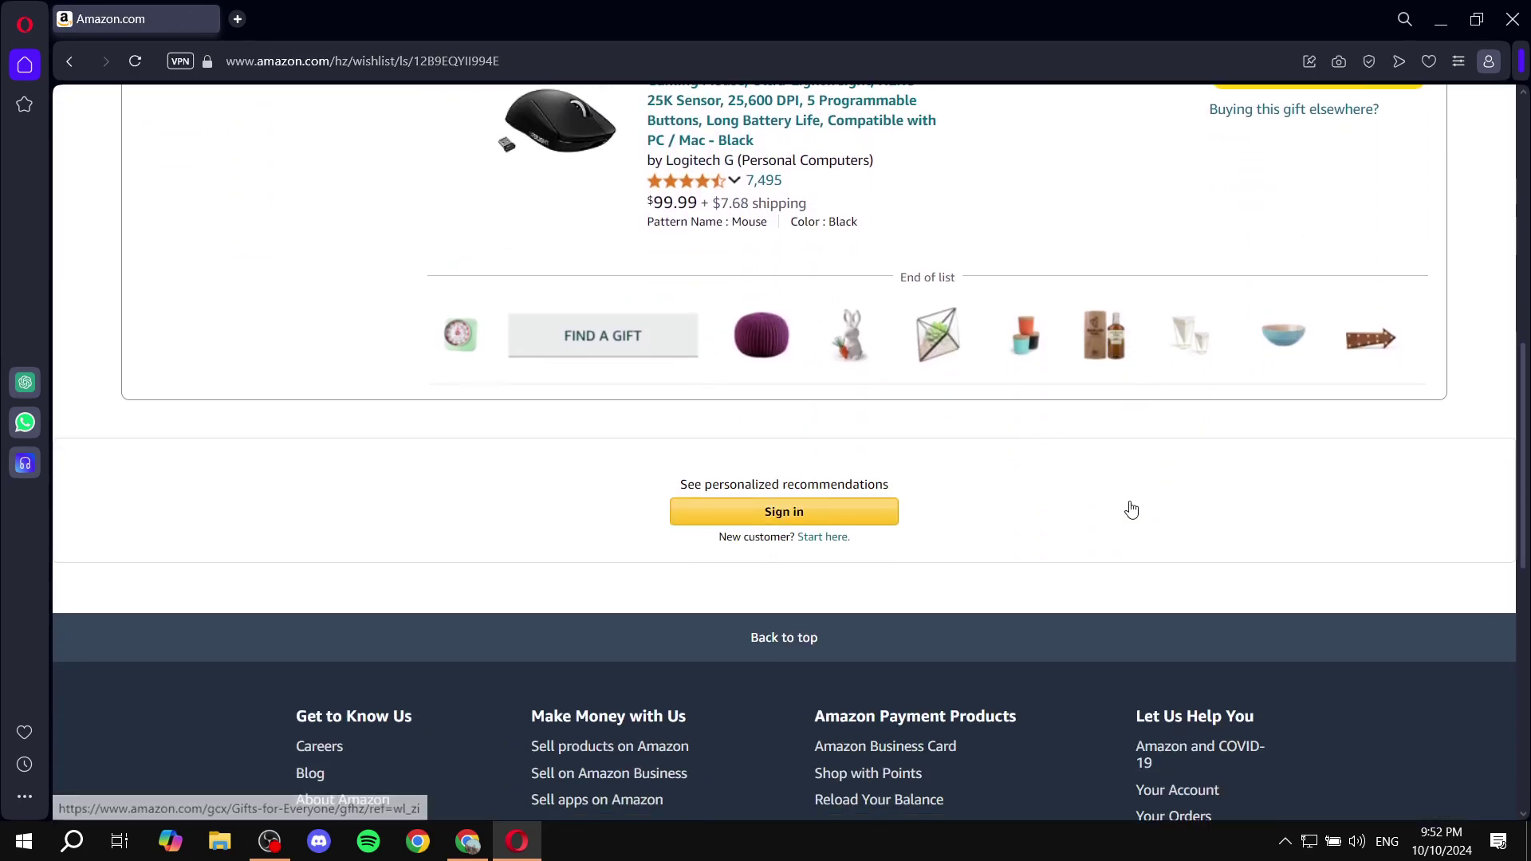
scroll(1127, 506, up, 7)
scroll(1104, 474, up, 1)
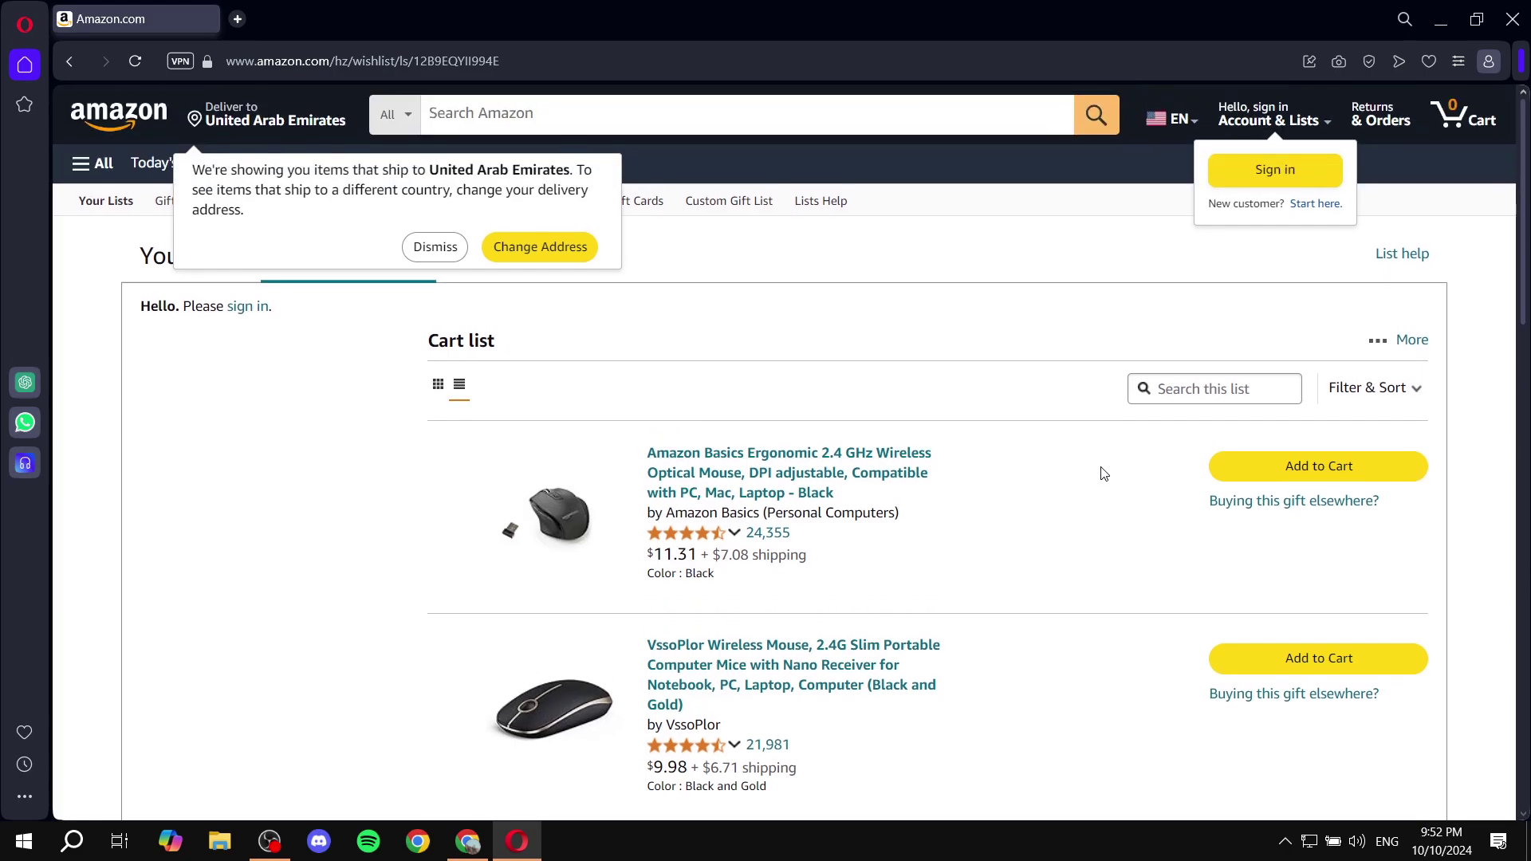